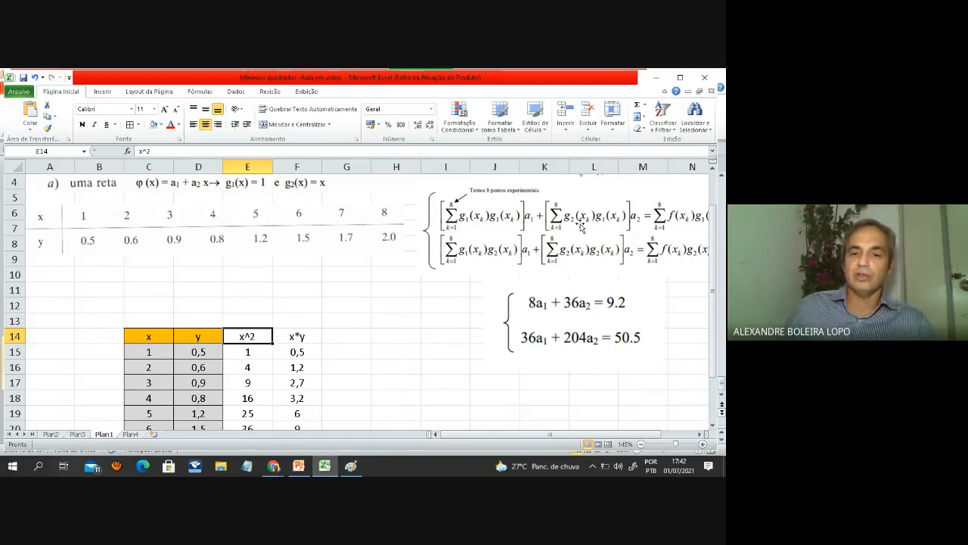
# Step: Clear the totals in C23:F23 and the computed x^2 and x*y values in E15:F22
pyautogui.scroll(-2, 173, 310)
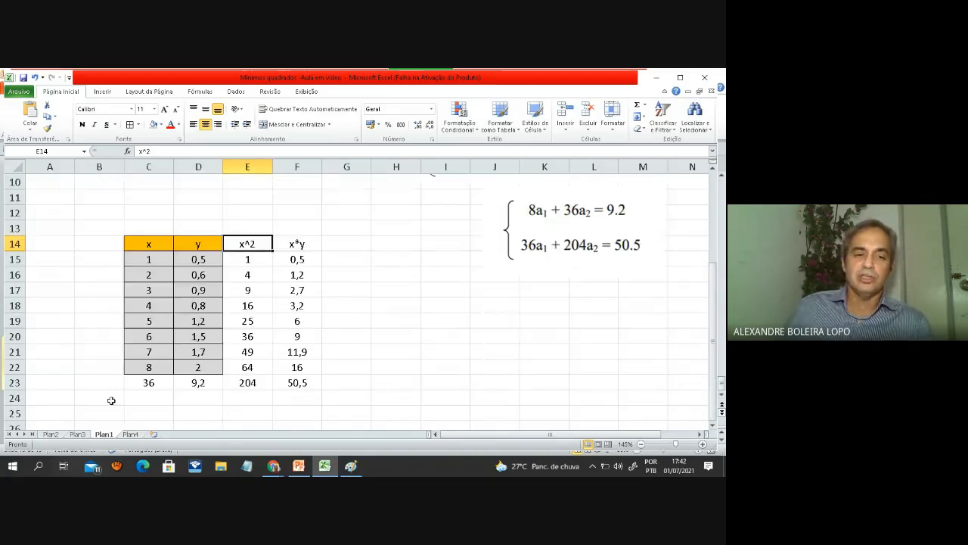
pyautogui.click(145, 382)
pyautogui.moveTo(144, 383); pyautogui.dragTo(289, 383)
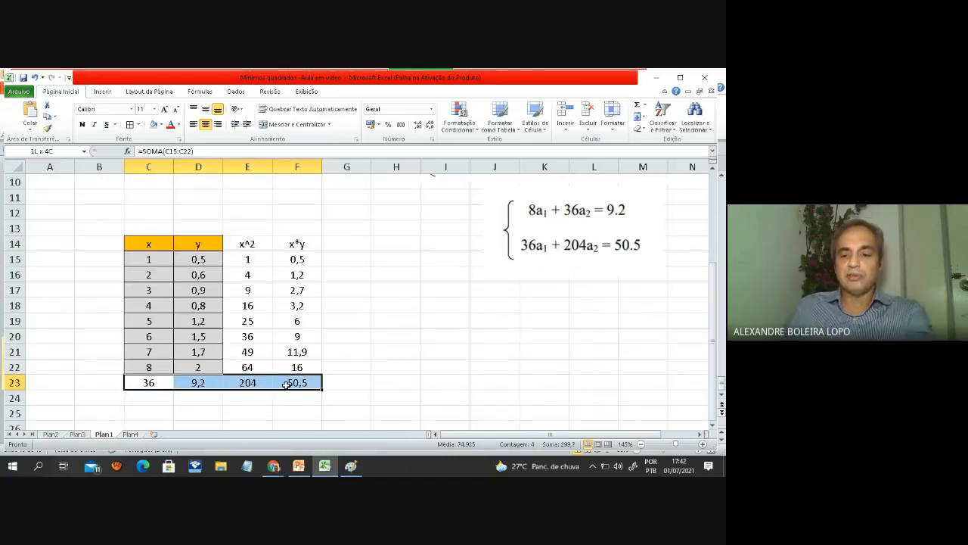
pyautogui.press('Delete')
pyautogui.moveTo(248, 257); pyautogui.dragTo(297, 367)
pyautogui.press('Delete')
# Step: Sum the x values C15:C22 in C23 and copy the SOMA formula across to D23 for the y values
pyautogui.click(155, 377)
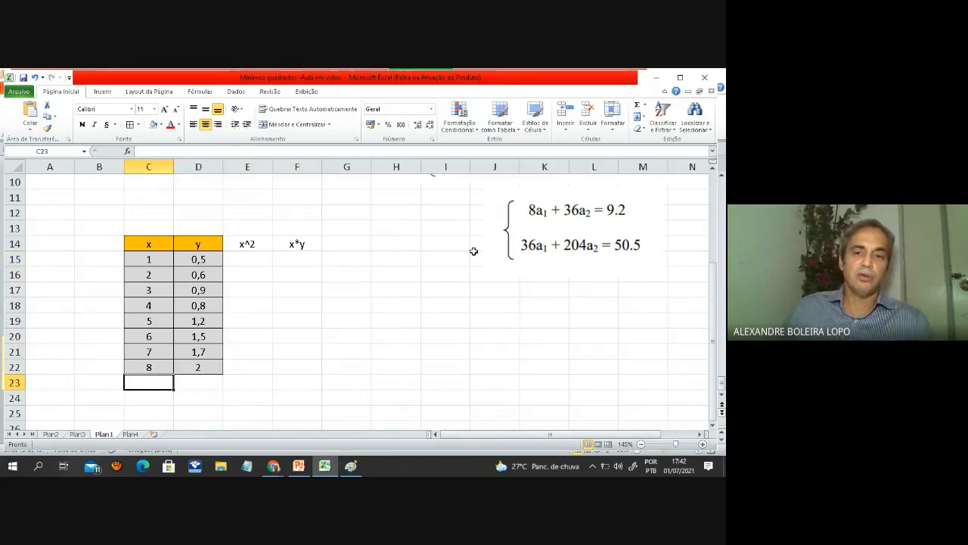
pyautogui.scroll(1, 388, 296)
pyautogui.scroll(2, 388, 297)
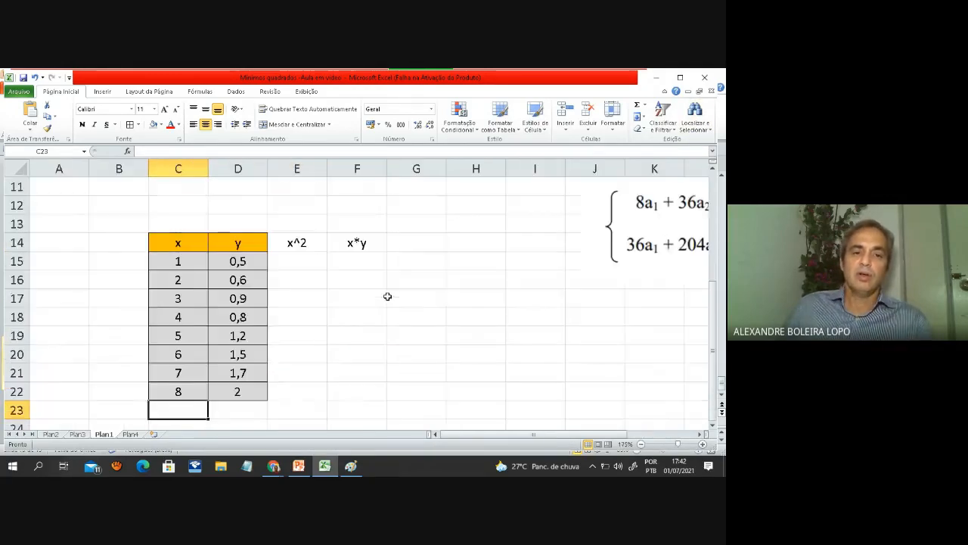
pyautogui.click(645, 107)
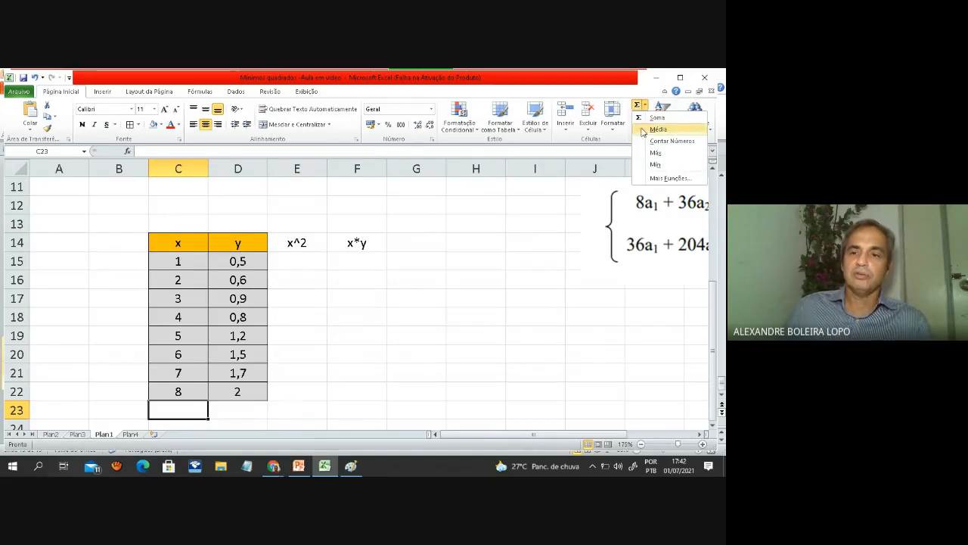
pyautogui.click(657, 117)
pyautogui.press('Return')
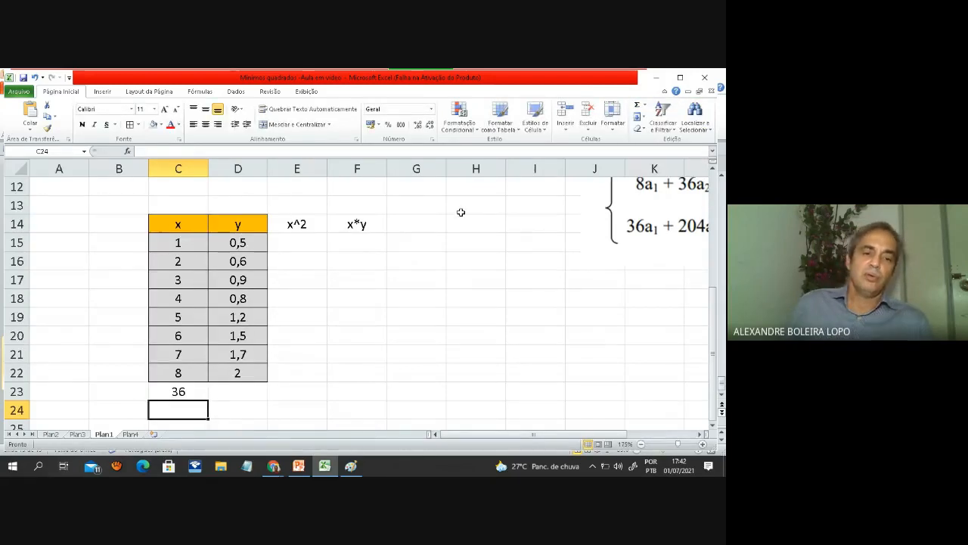
pyautogui.click(203, 393)
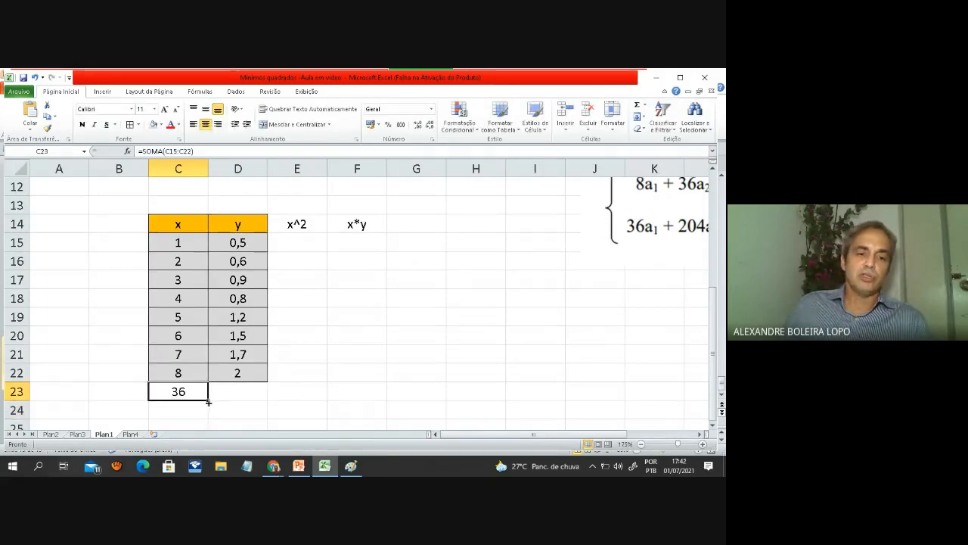
pyautogui.moveTo(208, 403); pyautogui.dragTo(252, 398)
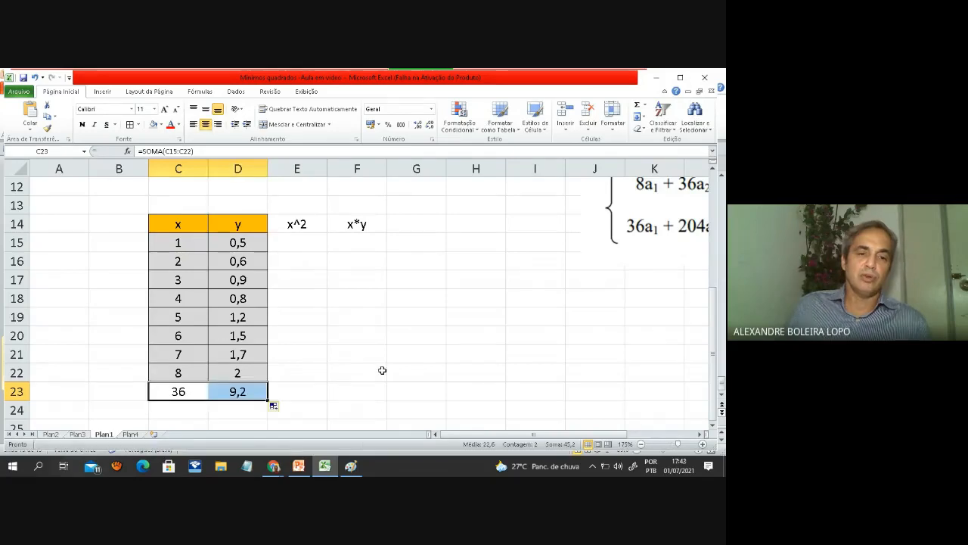
# Step: Compare the x and y totals in row 23 with the summation formulas and the coefficients of the two-equation system
pyautogui.click(381, 370)
pyautogui.scroll(-1, 382, 370)
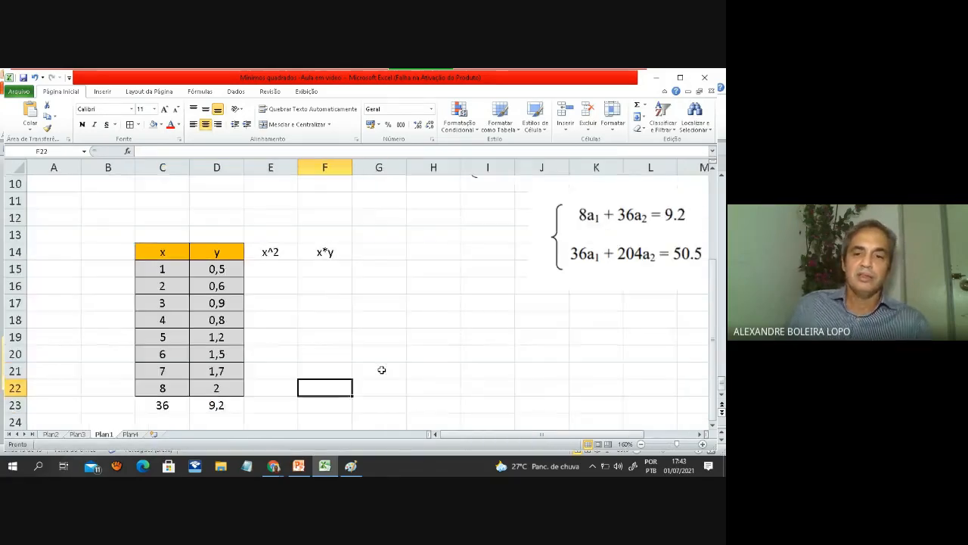
pyautogui.scroll(-2, 382, 370)
pyautogui.scroll(2, 382, 370)
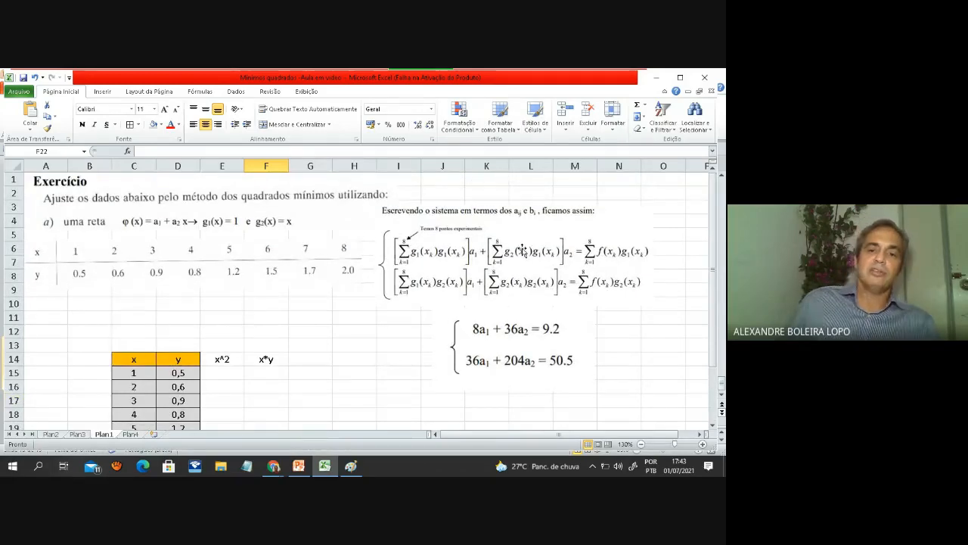
pyautogui.scroll(-1, 522, 250)
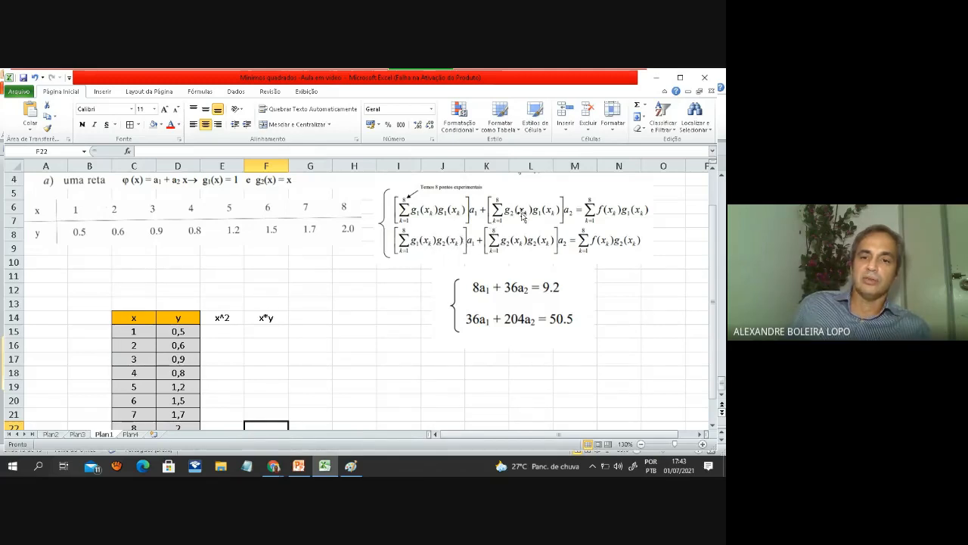
pyautogui.scroll(-2, 231, 325)
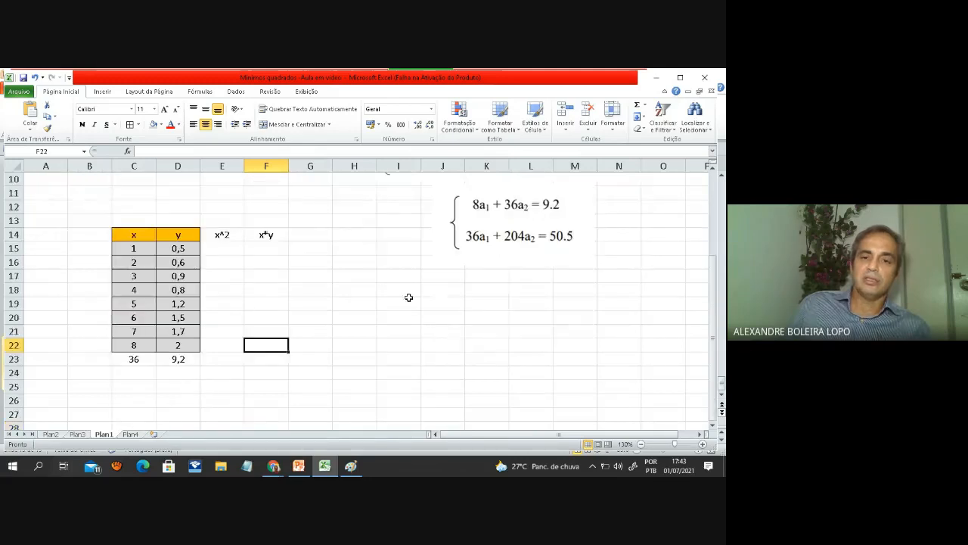
pyautogui.scroll(2, 409, 298)
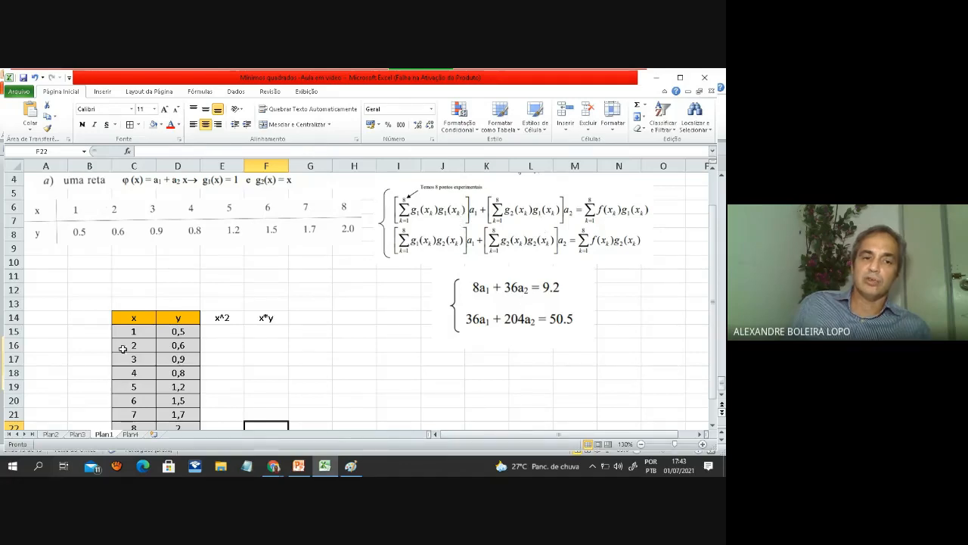
pyautogui.scroll(-2, 136, 336)
pyautogui.scroll(1, 146, 321)
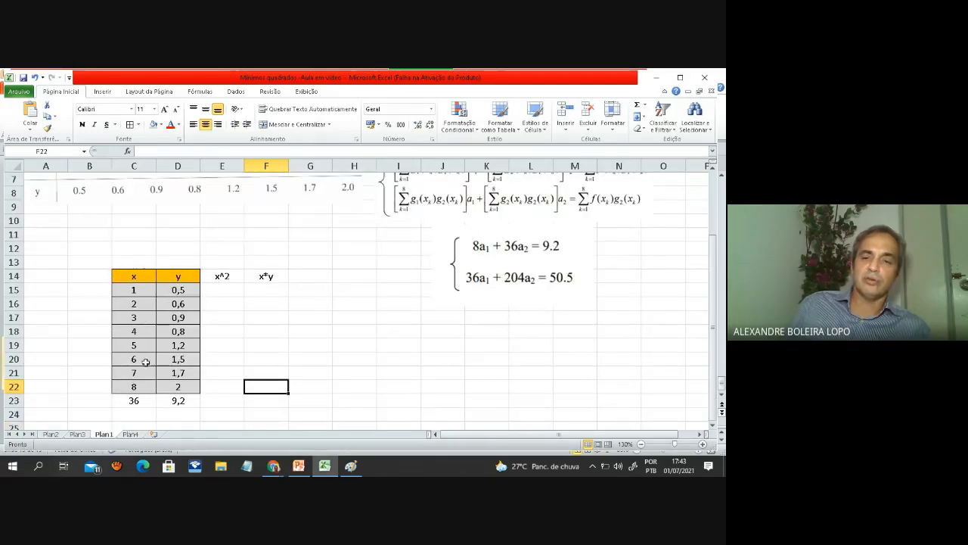
pyautogui.scroll(1, 554, 266)
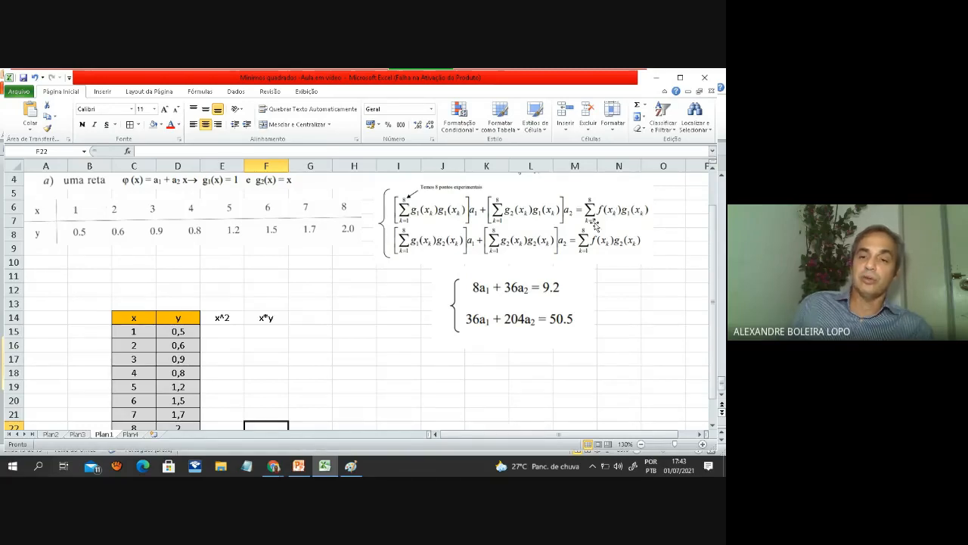
pyautogui.scroll(-1, 220, 318)
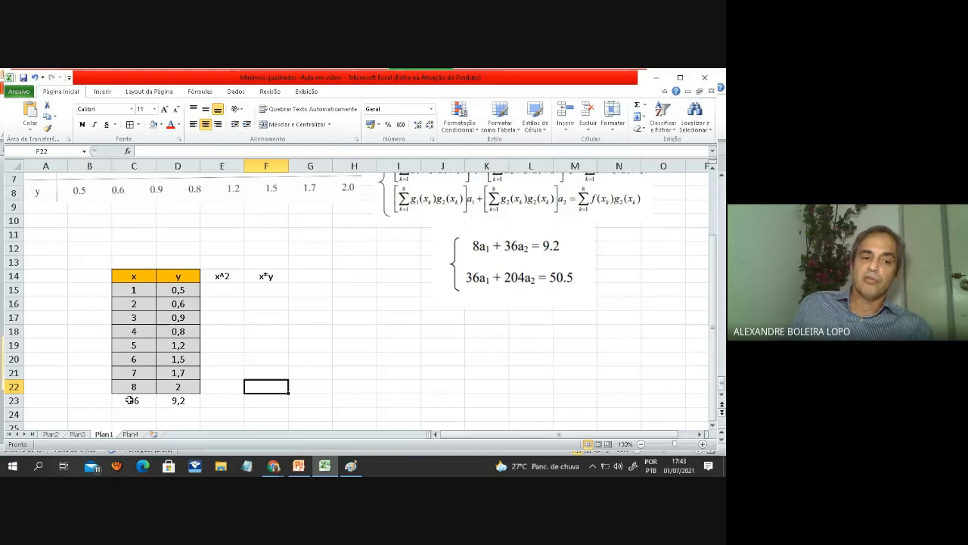
pyautogui.moveTo(130, 400); pyautogui.dragTo(172, 400)
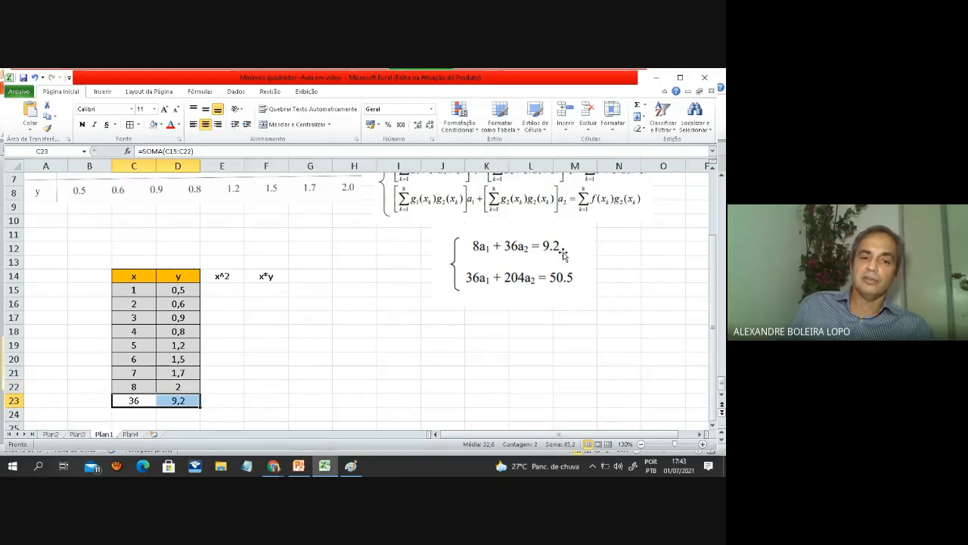
pyautogui.scroll(1, 598, 269)
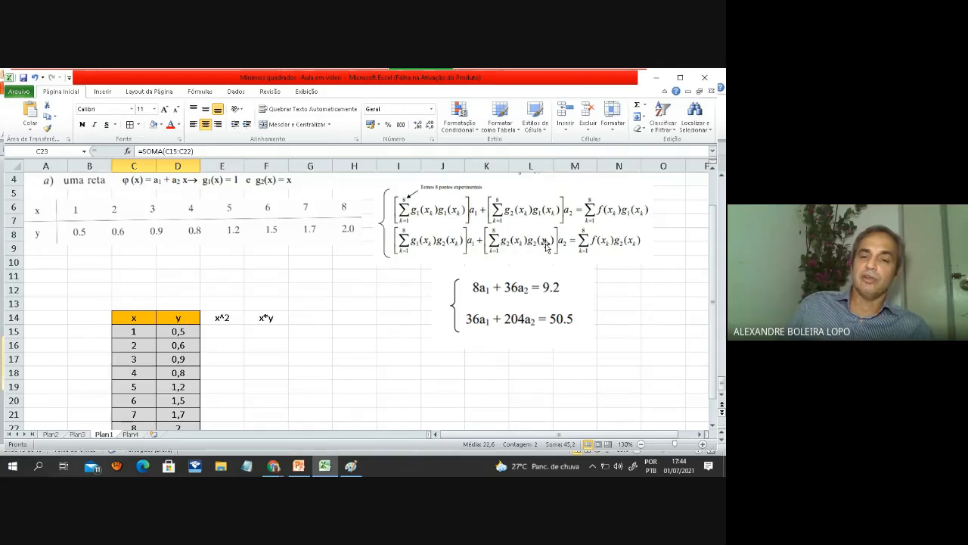
# Step: Enter the formula =C15*C15 in E15 to square the first x value
pyautogui.click(220, 326)
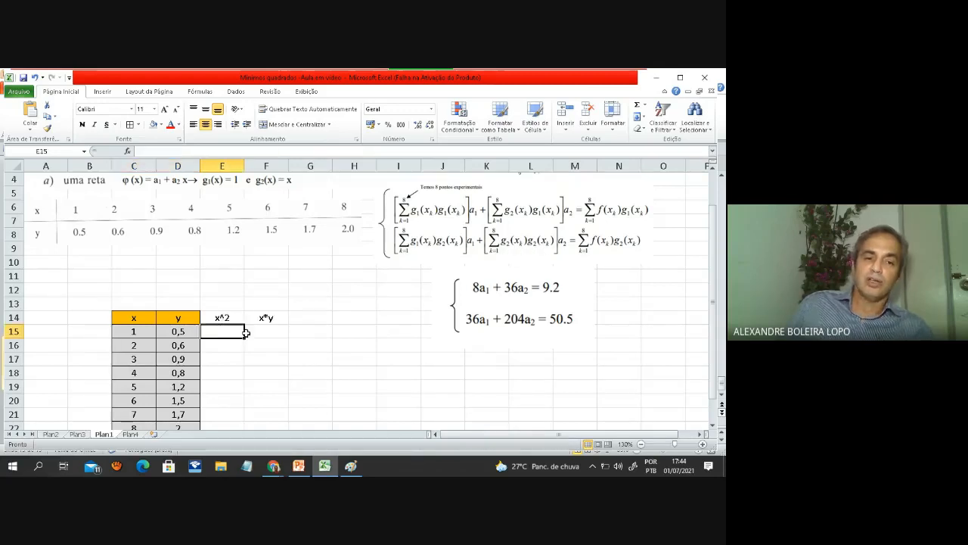
pyautogui.scroll(-2, 259, 335)
pyautogui.keyDown('ctrl'); pyautogui.scroll(2, 261, 334); pyautogui.keyUp('ctrl')
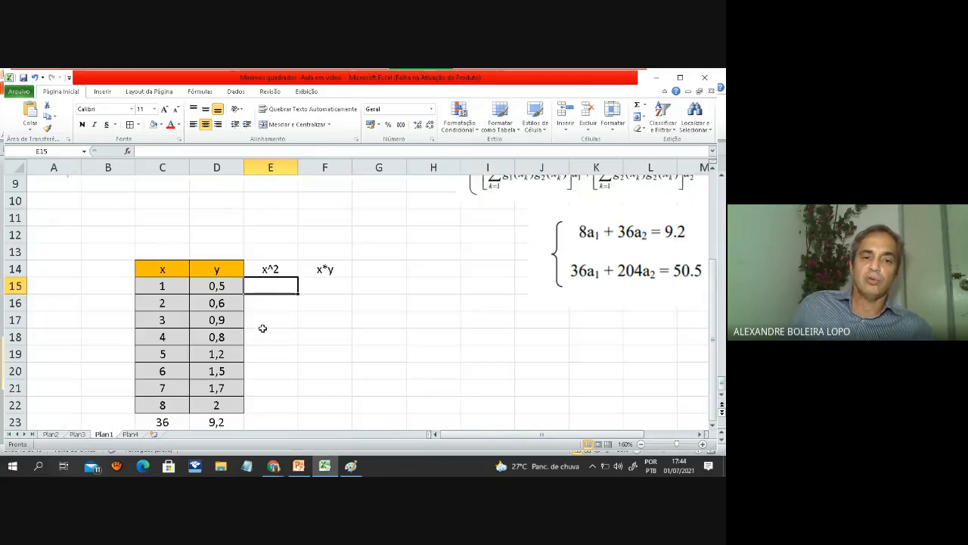
pyautogui.write('=')
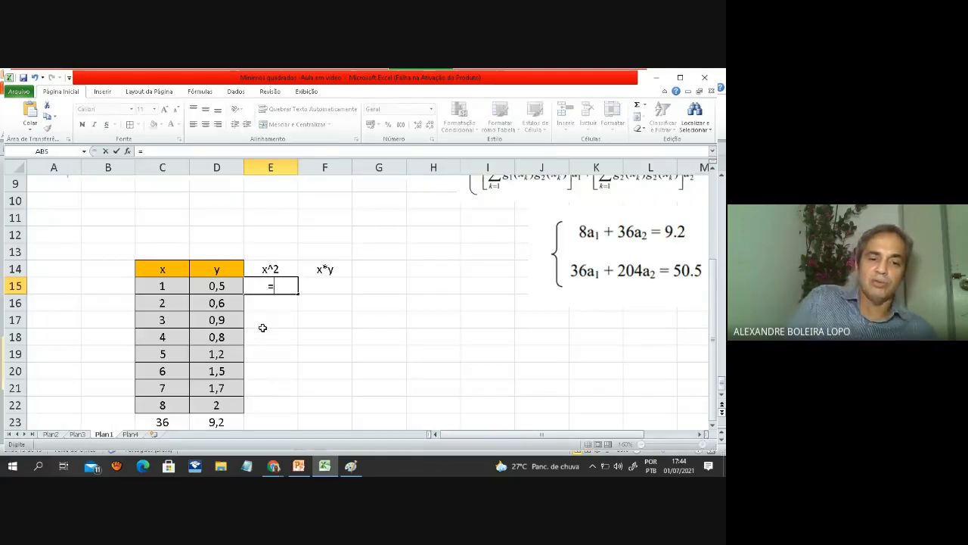
pyautogui.click(166, 292)
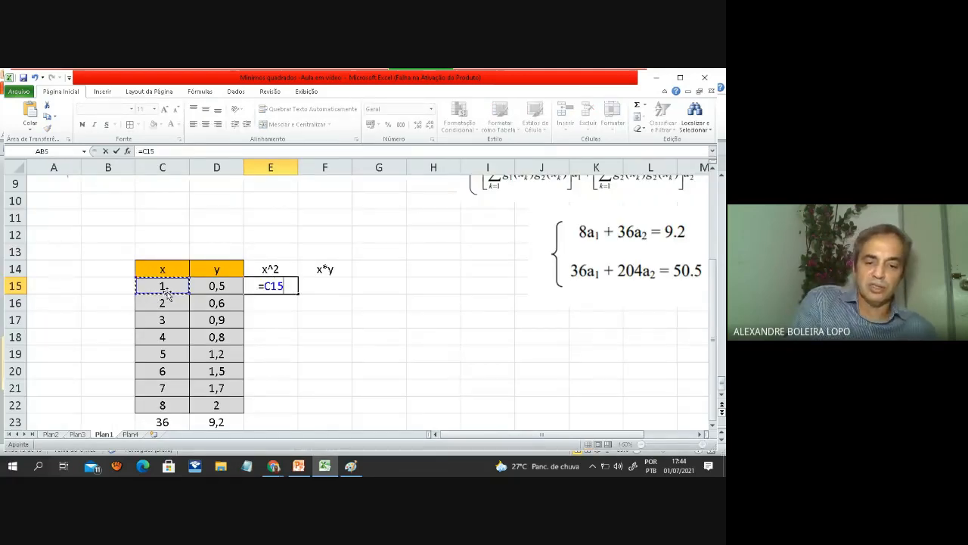
pyautogui.write('*')
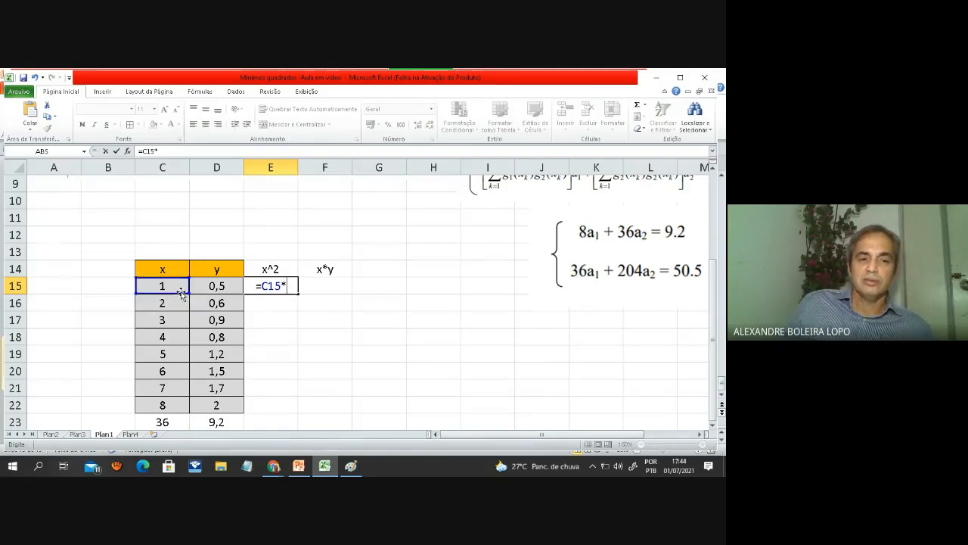
pyautogui.click(182, 294)
pyautogui.press('Return')
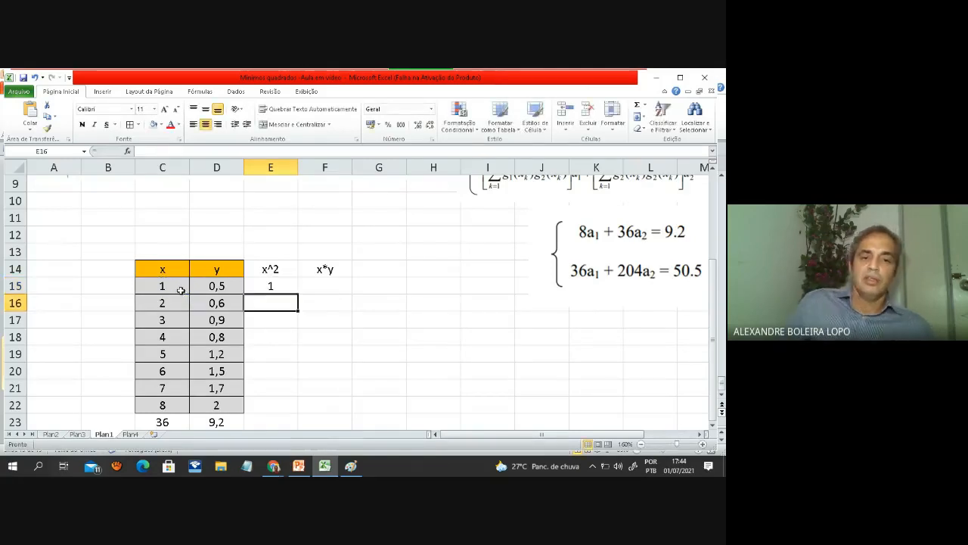
# Step: Fill the x^2 formula down from E15 to E22 and copy the total formula from D23 to E23
pyautogui.click(301, 285)
pyautogui.click(289, 288)
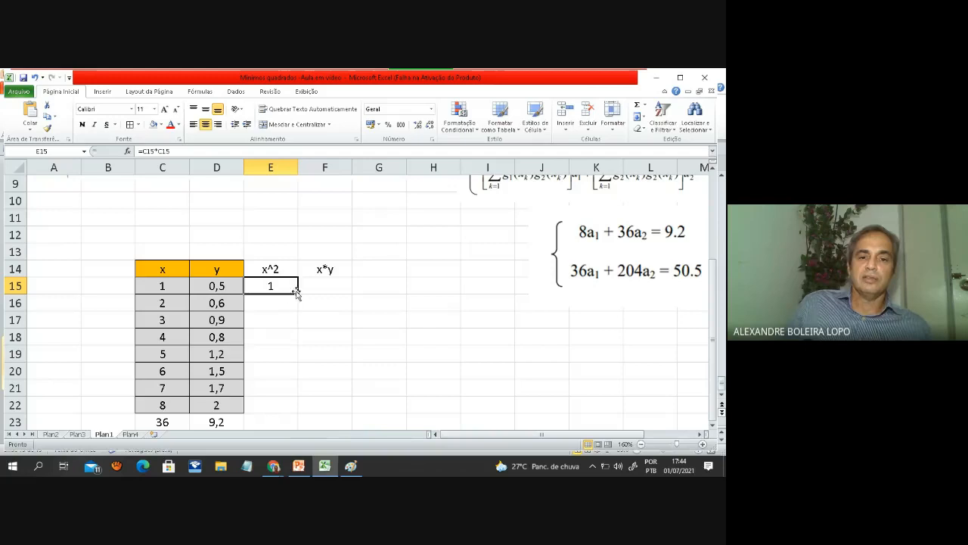
pyautogui.moveTo(298, 293); pyautogui.dragTo(269, 412)
pyautogui.scroll(-2, 304, 362)
pyautogui.click(279, 322)
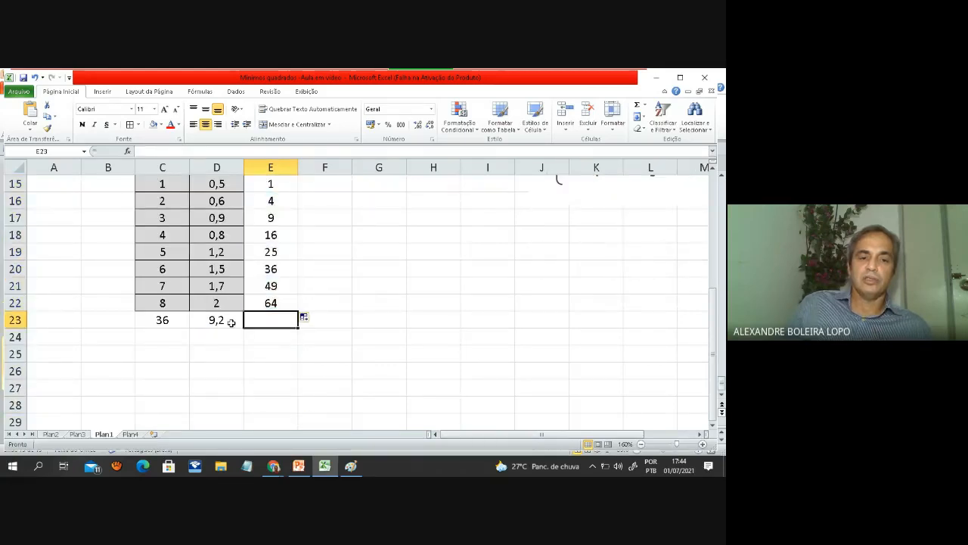
pyautogui.click(236, 324)
pyautogui.moveTo(243, 328); pyautogui.dragTo(288, 325)
# Step: Enter the formula =C15*D15 in F15 to multiply the first x and y values
pyautogui.scroll(2, 463, 320)
pyautogui.scroll(-1, 463, 321)
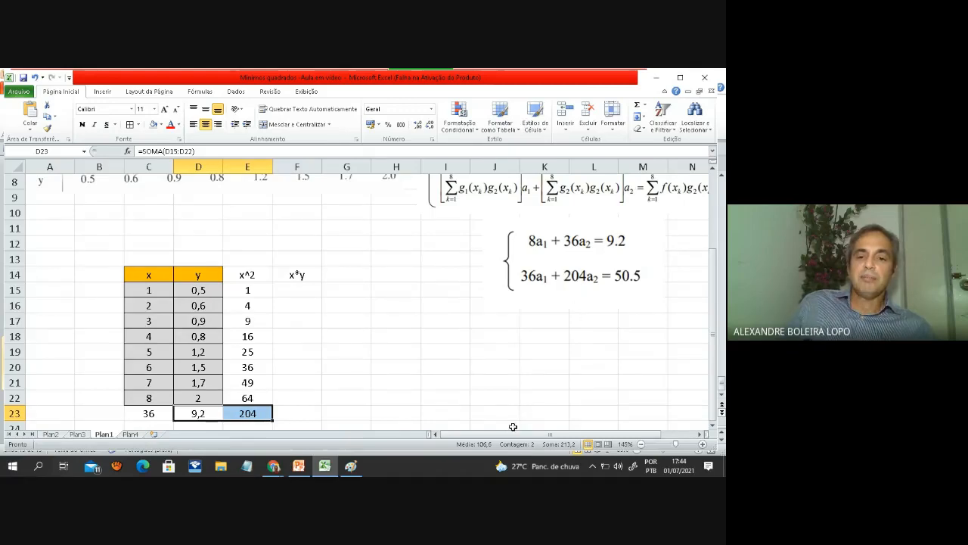
pyautogui.moveTo(515, 433); pyautogui.dragTo(587, 434)
pyautogui.scroll(2, 669, 200)
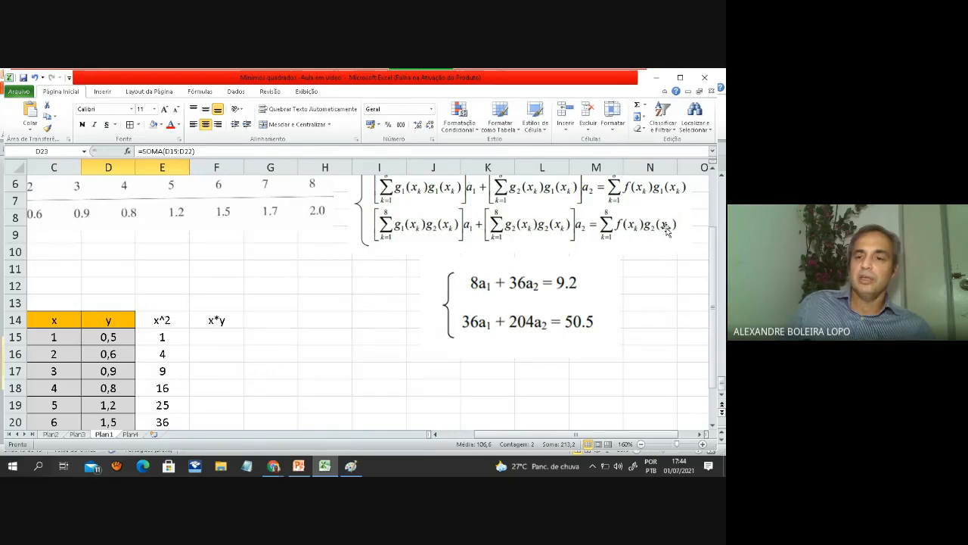
pyautogui.scroll(-1, 308, 295)
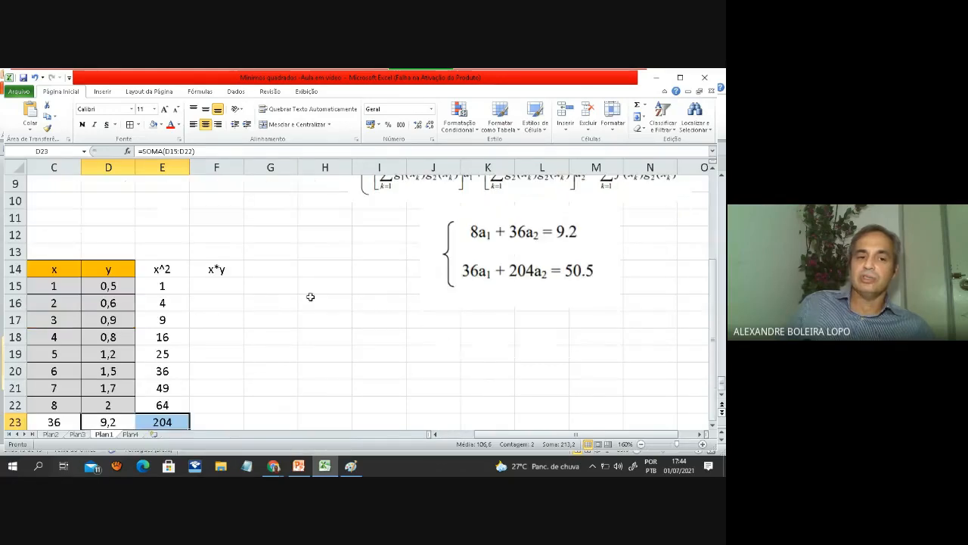
pyautogui.click(218, 269)
pyautogui.click(219, 286)
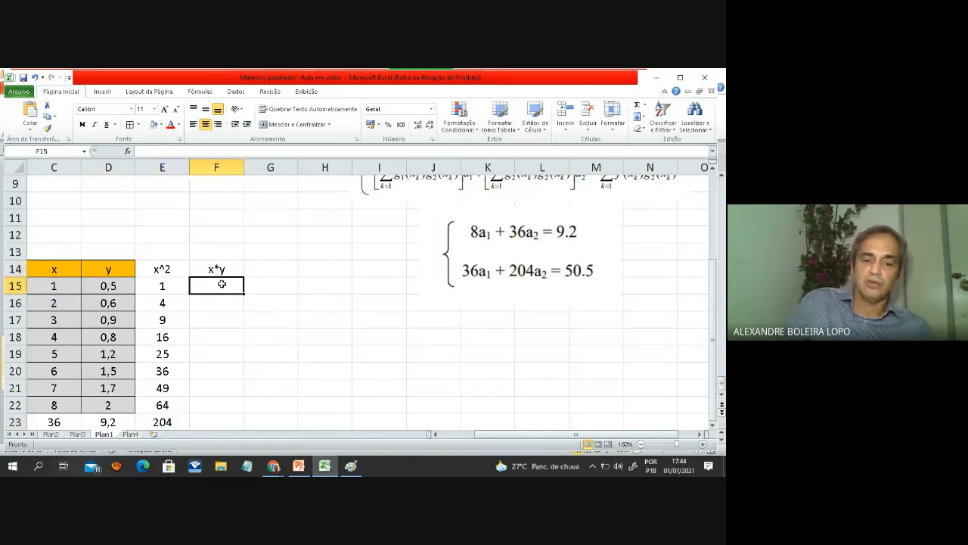
pyautogui.write('=')
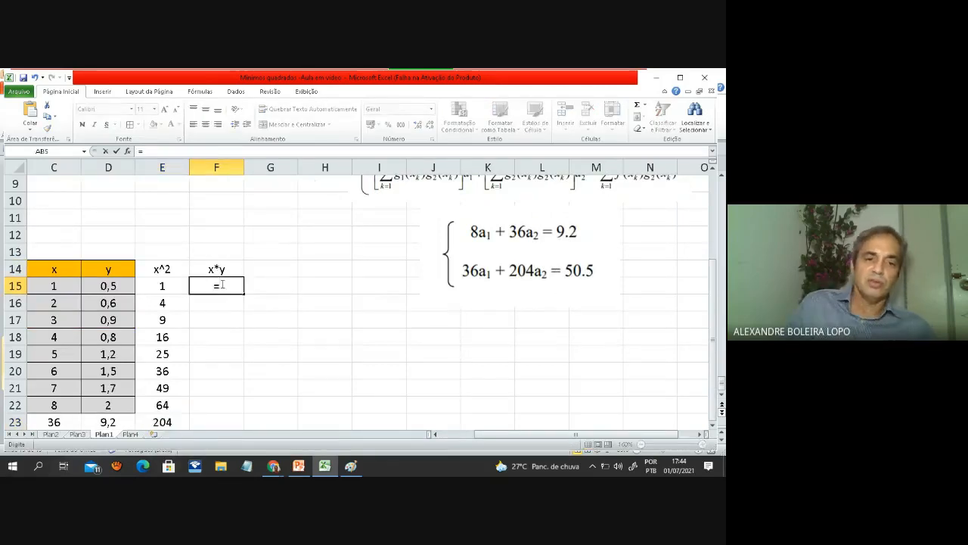
pyautogui.click(50, 285)
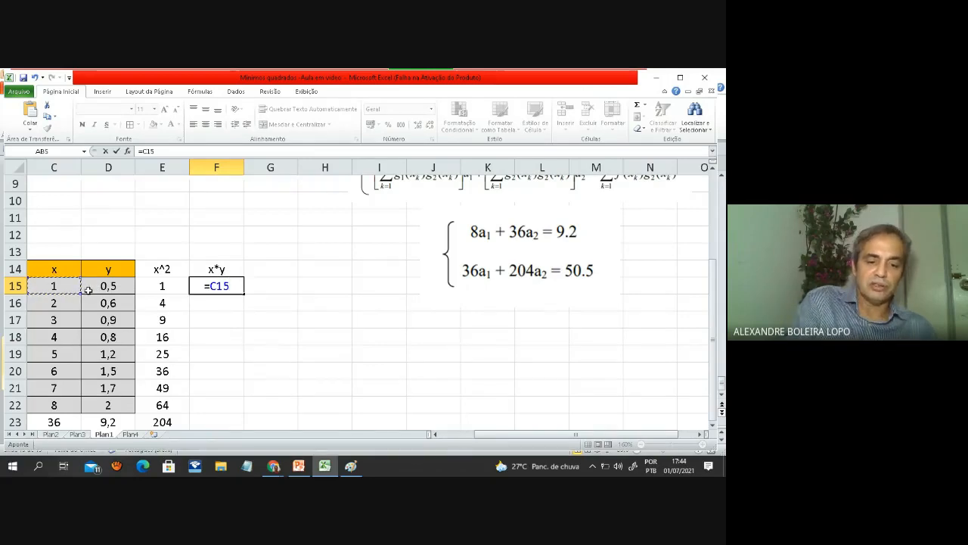
pyautogui.write('*')
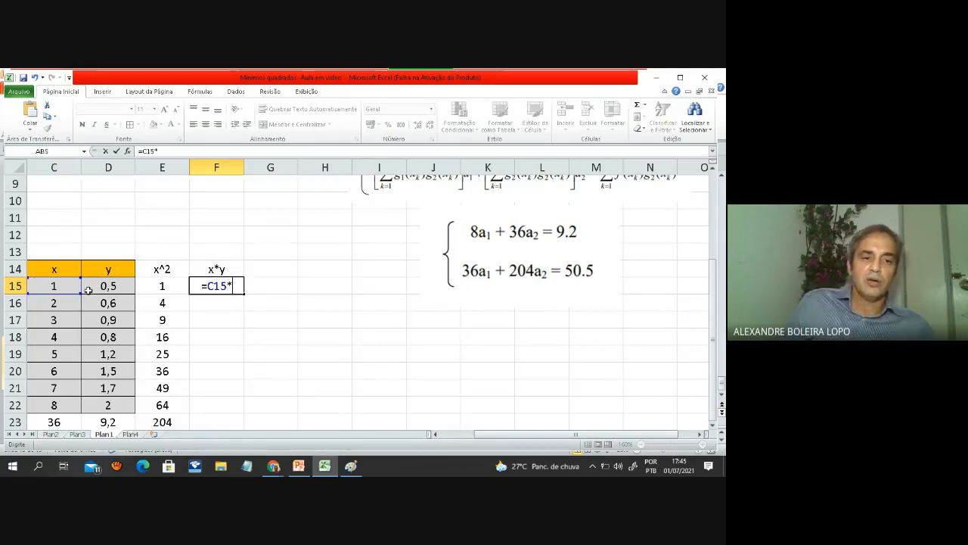
pyautogui.click(93, 288)
pyautogui.press('Return')
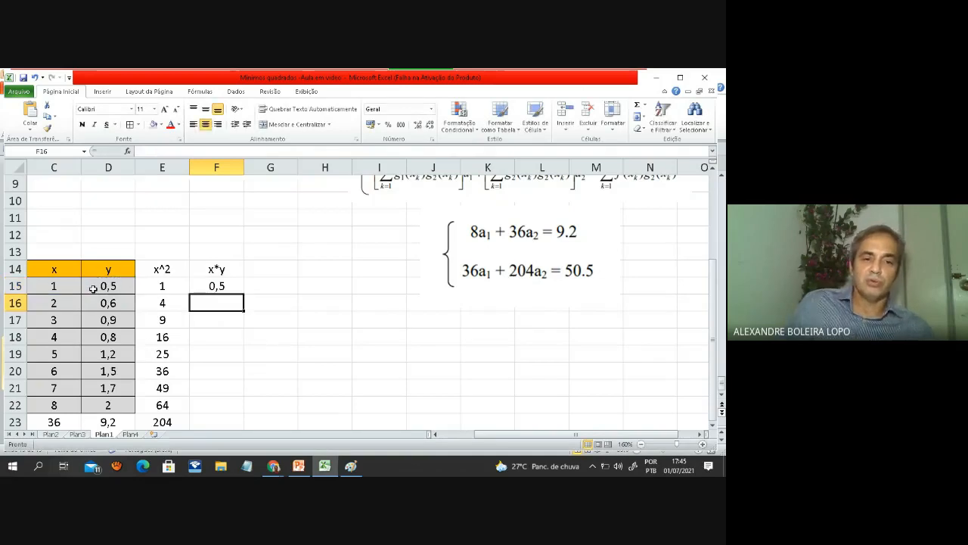
# Step: Fill the x*y formula down from F15 to F22 and copy the total formula from E23 to F23
pyautogui.click(214, 288)
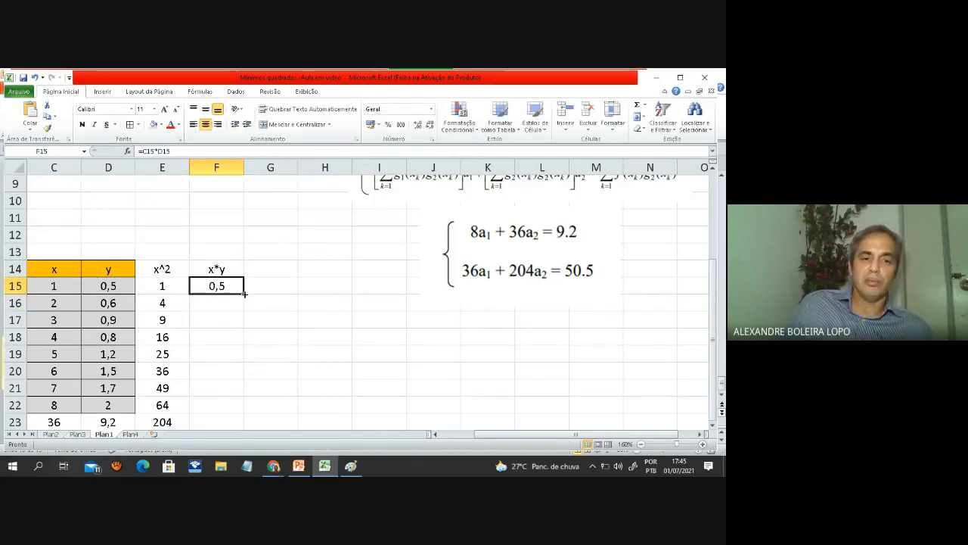
pyautogui.moveTo(242, 294); pyautogui.dragTo(227, 413)
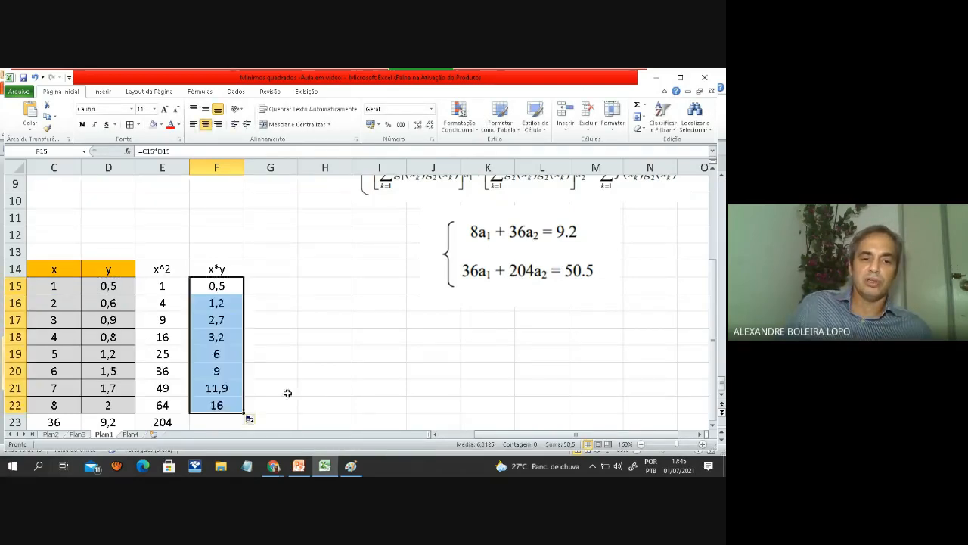
pyautogui.scroll(-2, 292, 383)
pyautogui.click(219, 323)
pyautogui.click(170, 322)
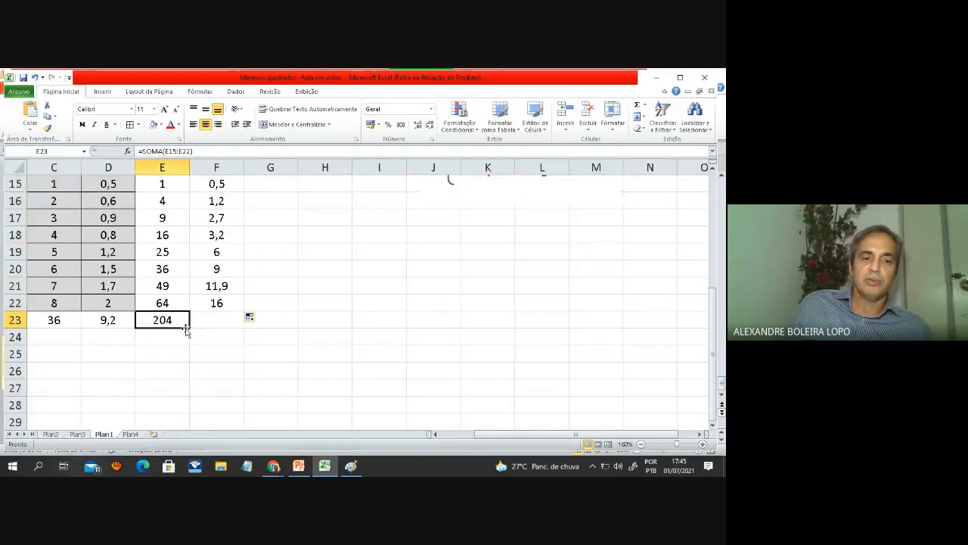
pyautogui.moveTo(190, 327); pyautogui.dragTo(223, 330)
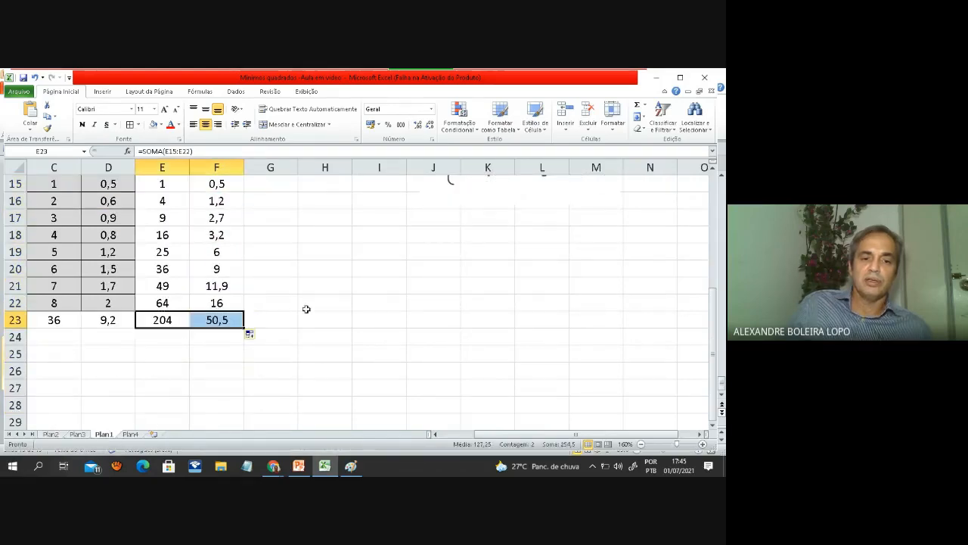
pyautogui.click(308, 306)
# Step: Compare the x^2 and x*y totals in row 23 with the coefficients of the two-equation system
pyautogui.scroll(1, 507, 436)
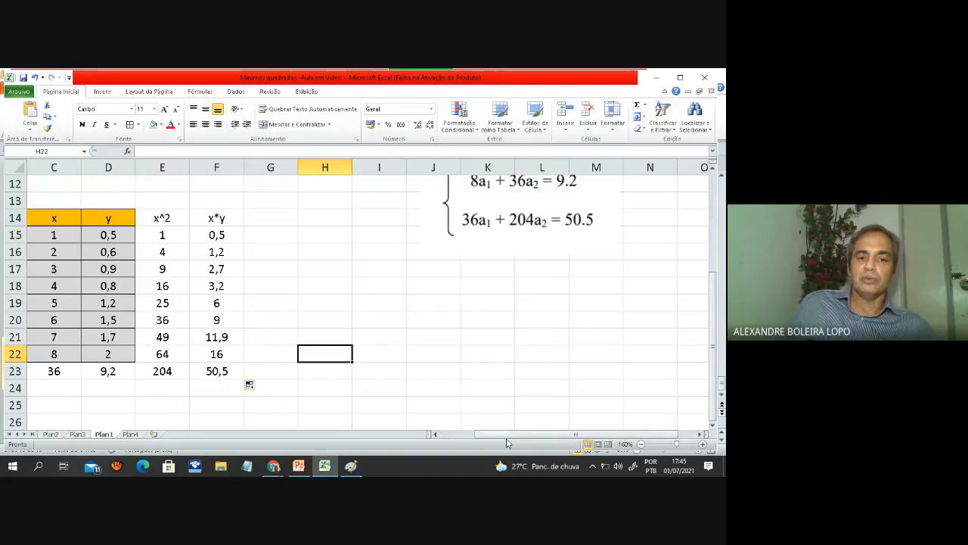
pyautogui.scroll(-2, 507, 443)
pyautogui.scroll(-2, 506, 443)
pyautogui.scroll(4, 503, 442)
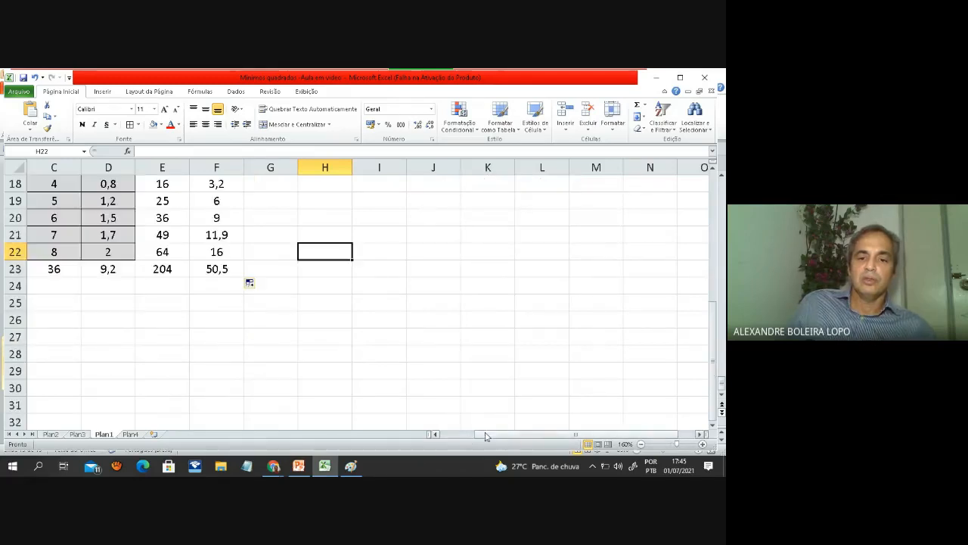
pyautogui.moveTo(509, 434)
pyautogui.mouseDown()
pyautogui.moveTo(516, 434)
pyautogui.moveTo(502, 433)
pyautogui.mouseUp()
pyautogui.scroll(1, 559, 398)
pyautogui.scroll(1, 560, 397)
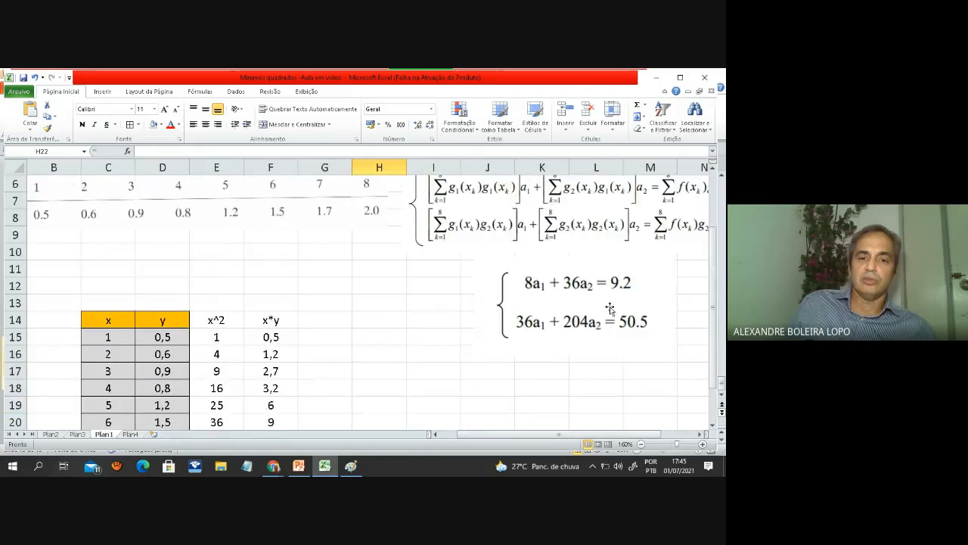
pyautogui.scroll(-1, 623, 310)
pyautogui.scroll(-1, 598, 319)
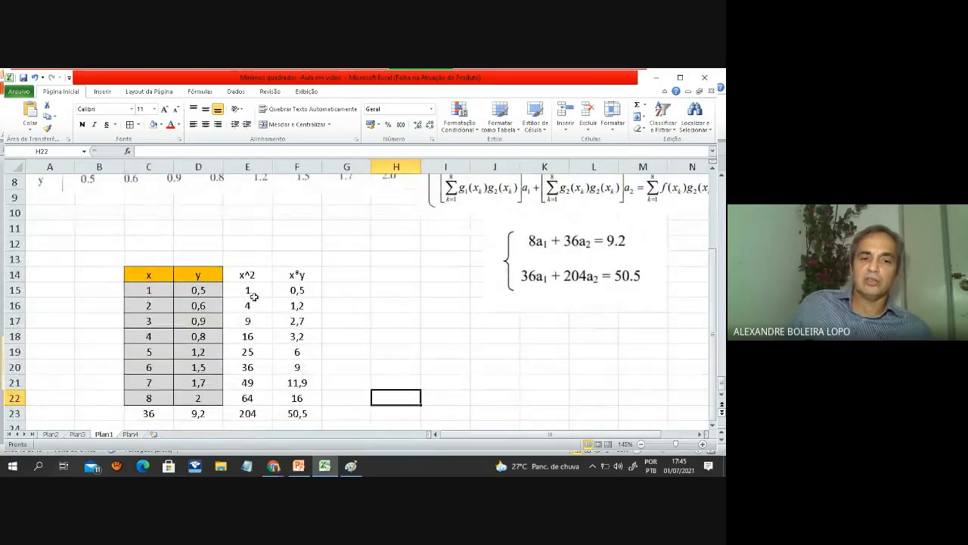
# Step: Apply borders to all cells of the calculation table in C14:F23
pyautogui.scroll(-1, 252, 227)
pyautogui.click(130, 233)
pyautogui.moveTo(130, 233); pyautogui.dragTo(294, 365)
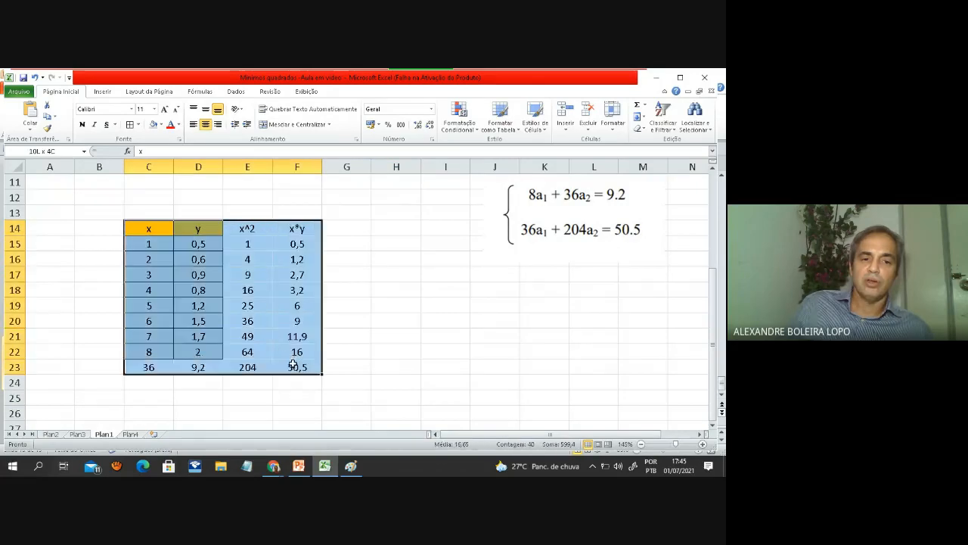
pyautogui.click(130, 124)
pyautogui.click(350, 288)
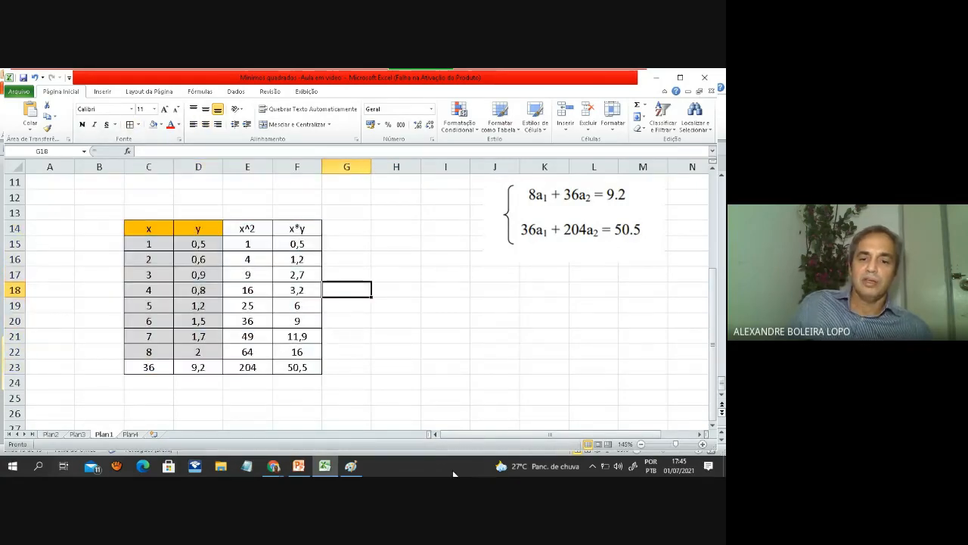
pyautogui.moveTo(481, 433); pyautogui.dragTo(514, 433)
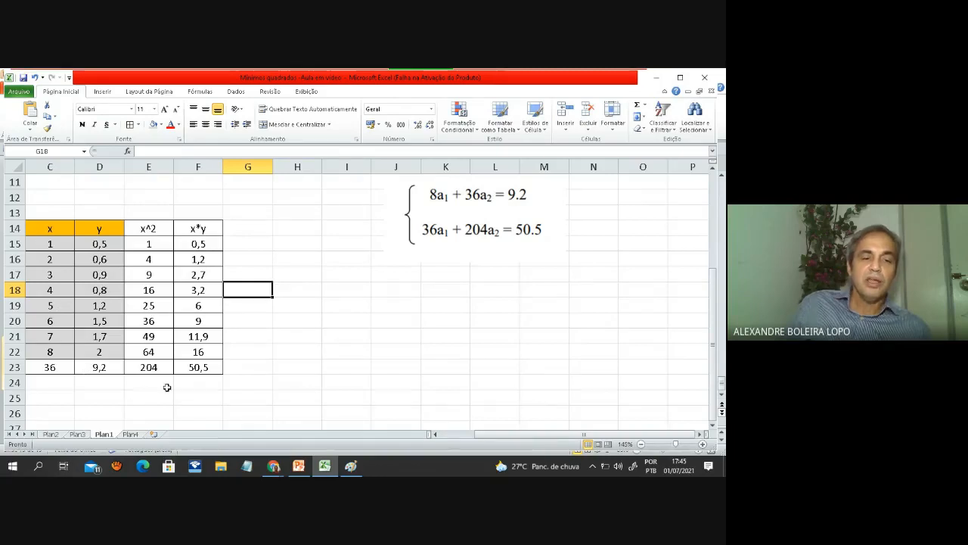
# Step: On sheet Plan4, insert a markers-only scatter chart of the x and y data in C4:D12
pyautogui.click(132, 434)
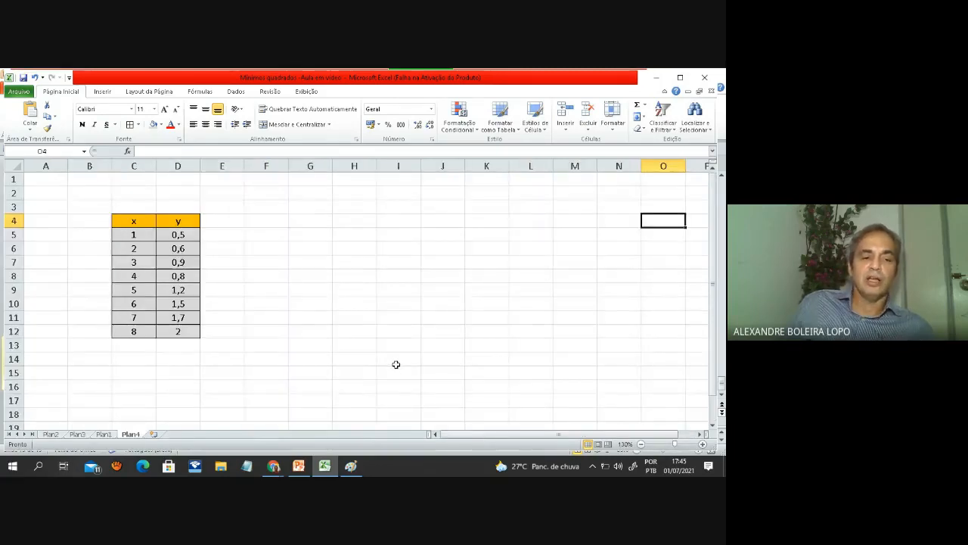
pyautogui.scroll(1, 396, 364)
pyautogui.moveTo(488, 434); pyautogui.dragTo(460, 434)
pyautogui.scroll(1, 452, 372)
pyautogui.scroll(-1, 456, 387)
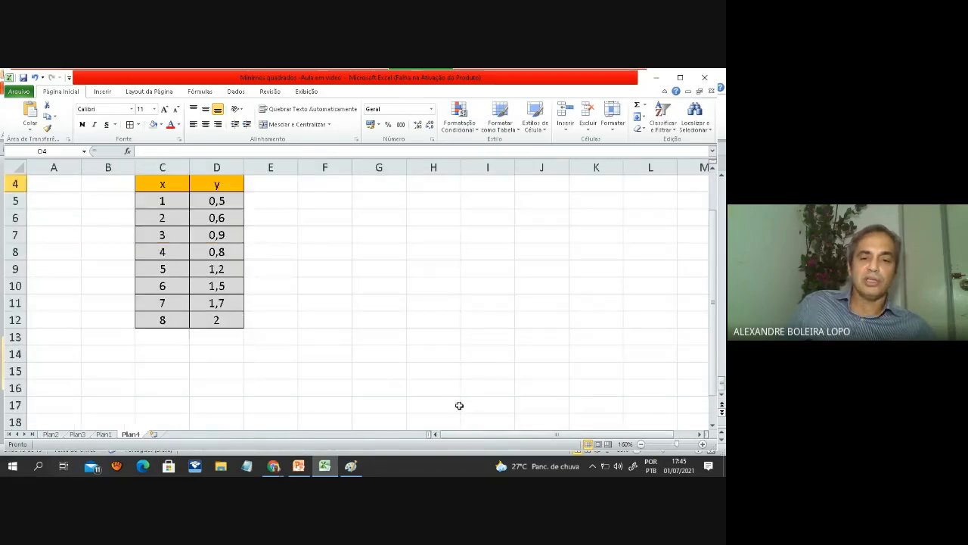
pyautogui.scroll(1, 459, 401)
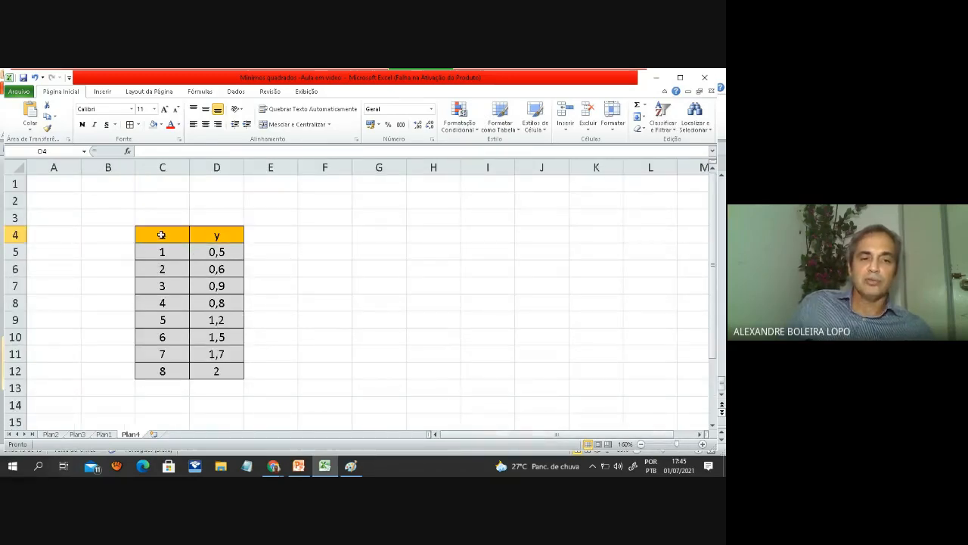
pyautogui.moveTo(161, 235); pyautogui.dragTo(210, 370)
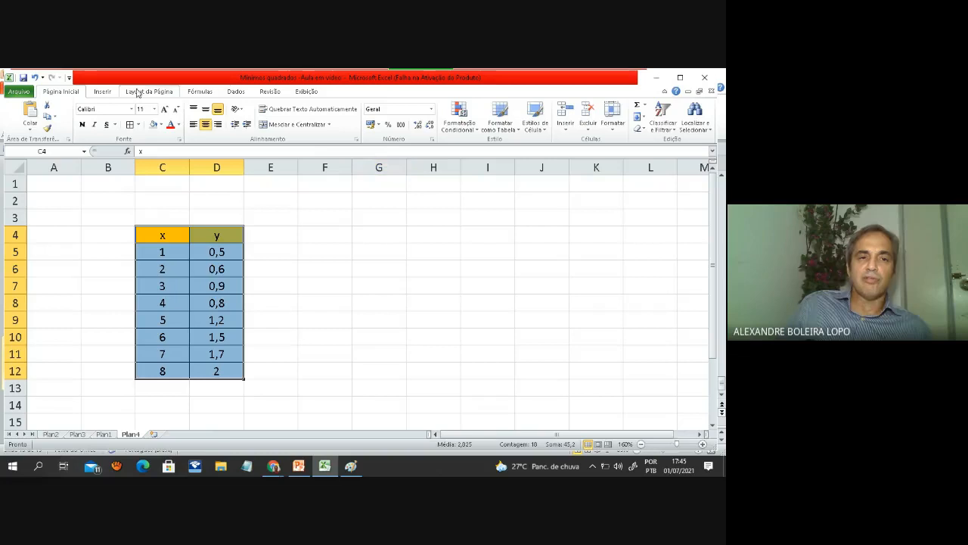
pyautogui.click(102, 91)
pyautogui.click(330, 129)
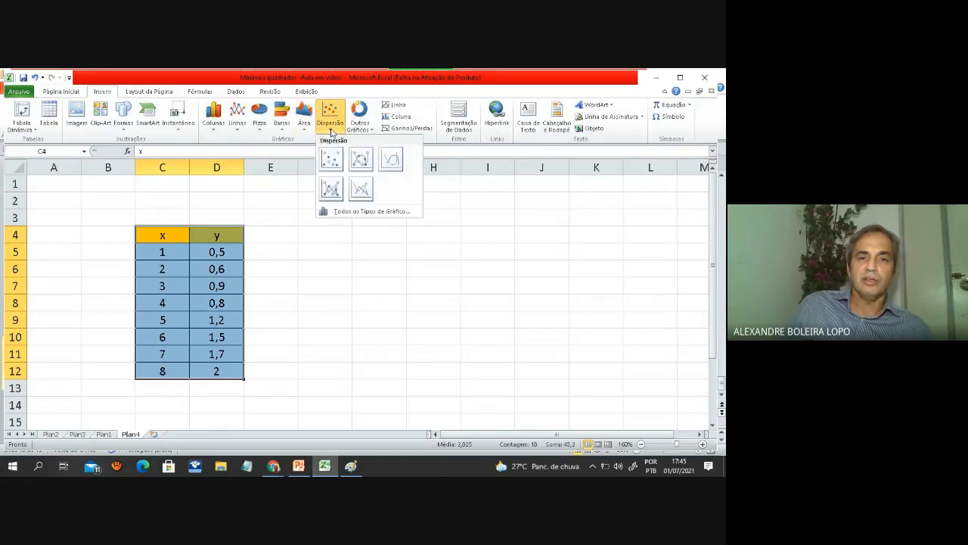
pyautogui.click(330, 158)
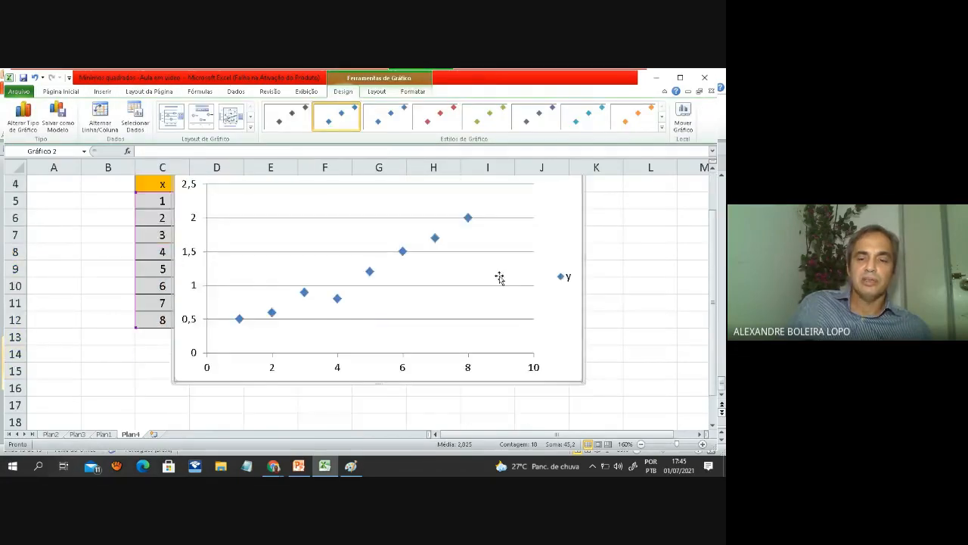
# Step: Move the scatter chart beside the data table, starting at column E, and delete its legend
pyautogui.moveTo(514, 186); pyautogui.dragTo(592, 179)
pyautogui.scroll(-2, 594, 182)
pyautogui.scroll(2, 588, 314)
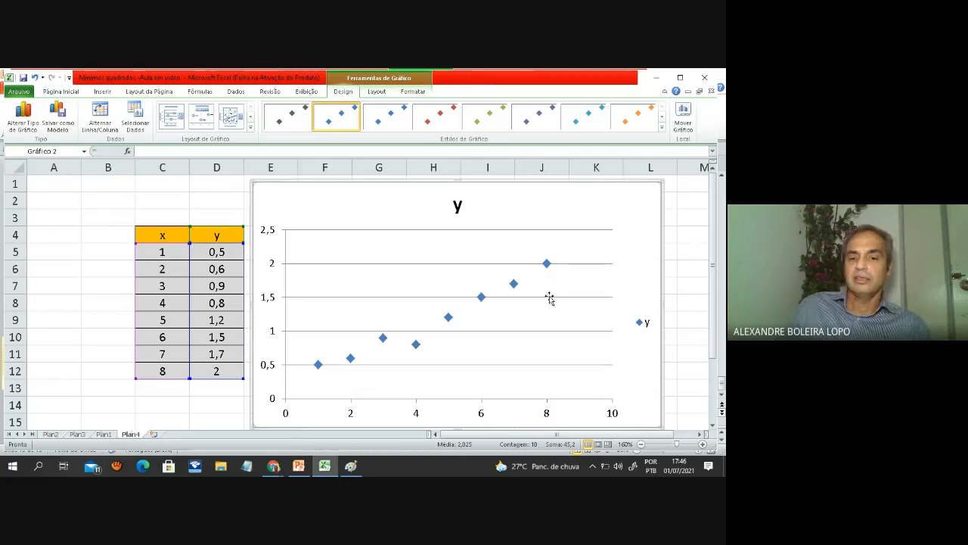
pyautogui.click(642, 323)
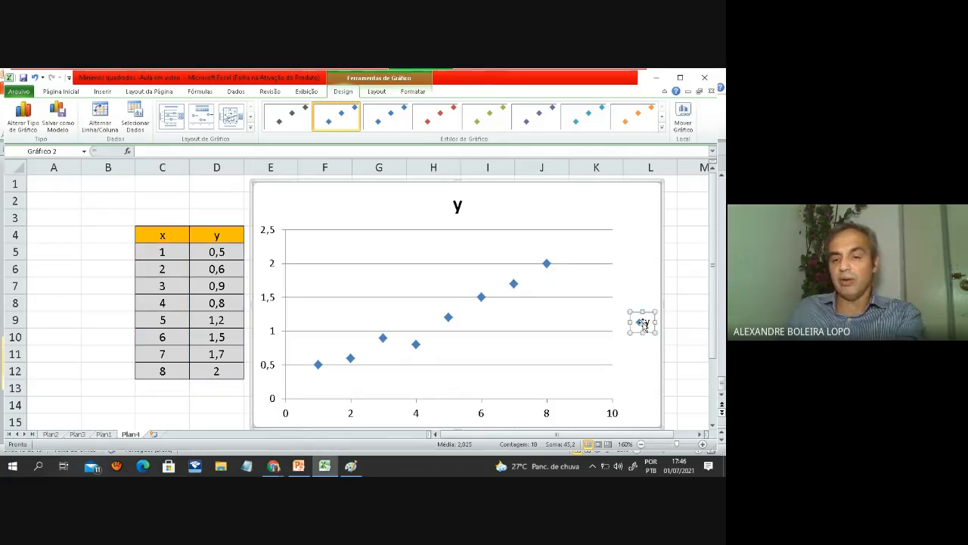
pyautogui.press('Delete')
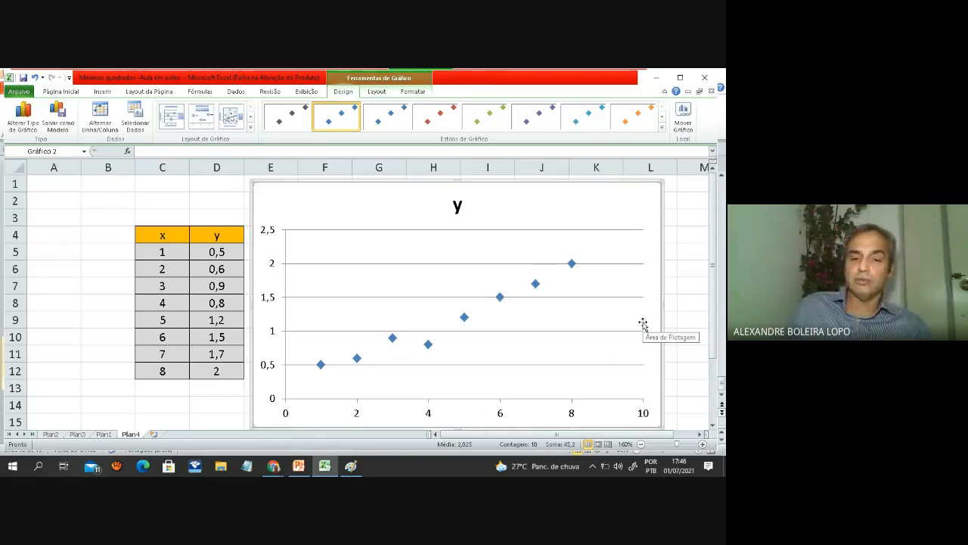
pyautogui.click(428, 345)
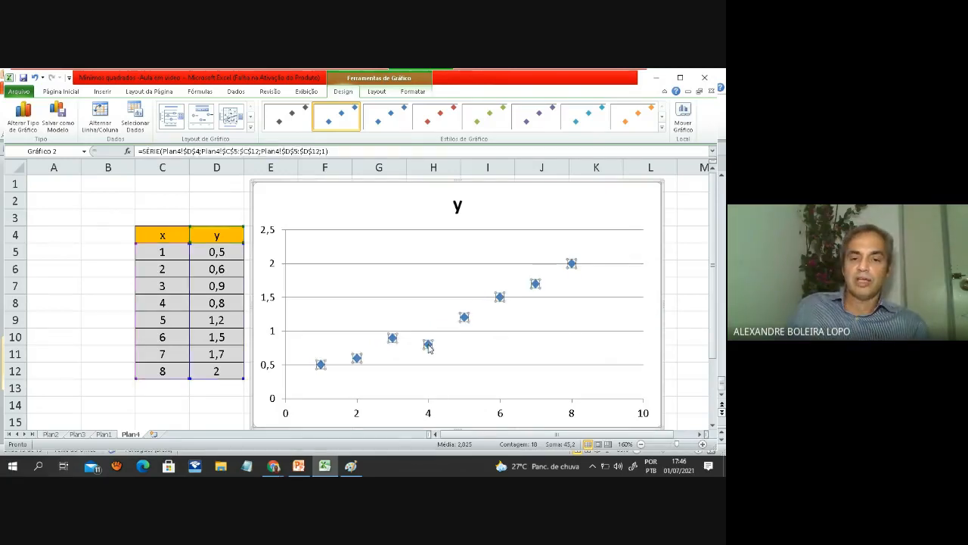
pyautogui.rightClick(428, 345)
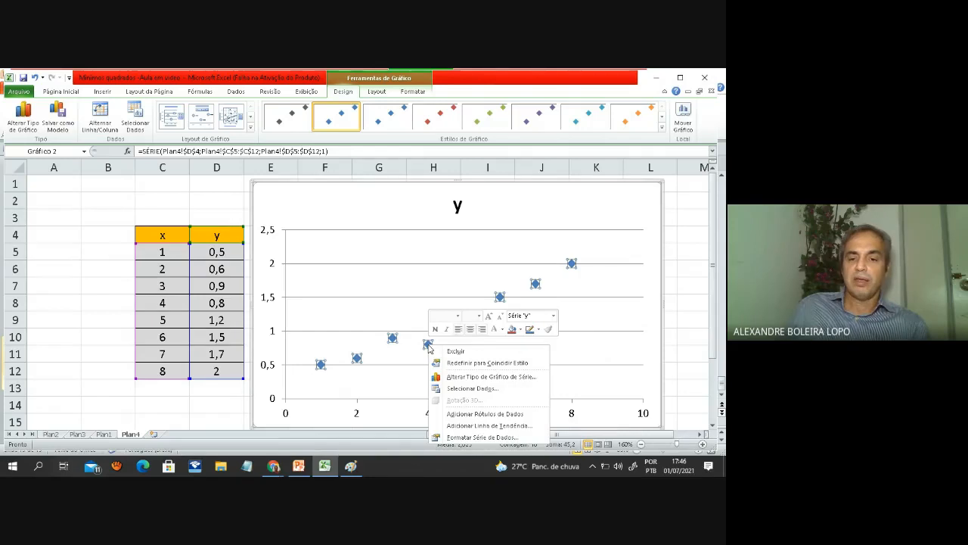
pyautogui.press('Escape')
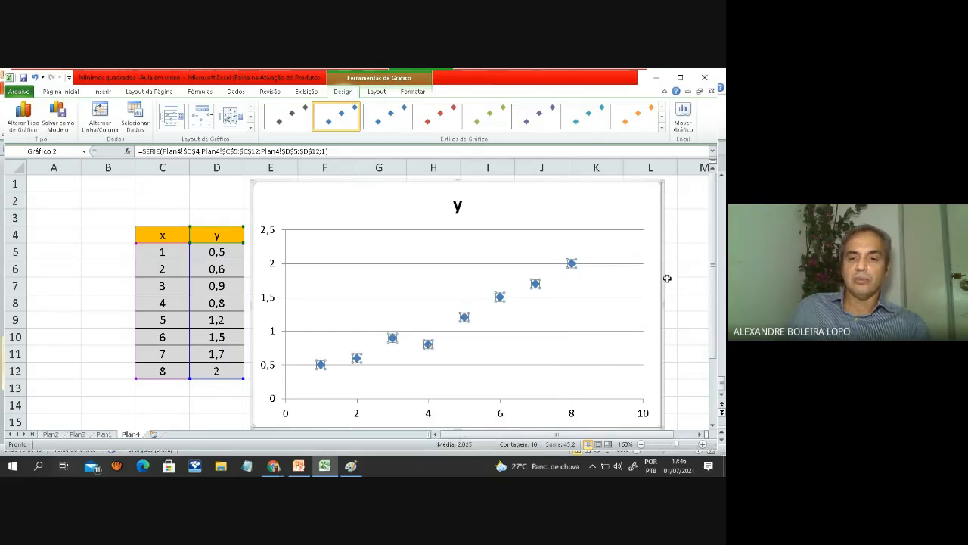
pyautogui.click(685, 270)
# Step: Add a linear trendline to the data series and display its equation and R-squared value on the chart
pyautogui.click(535, 284)
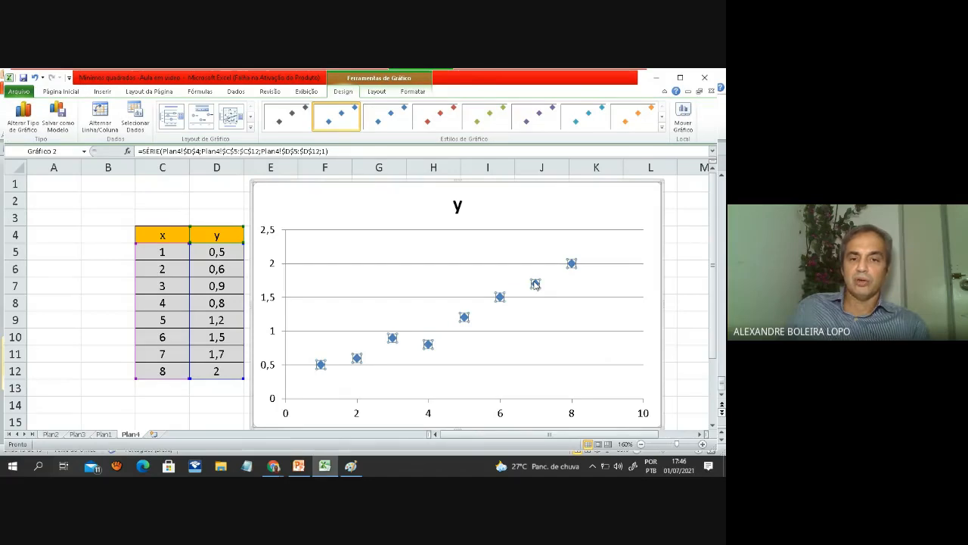
pyautogui.rightClick(536, 284)
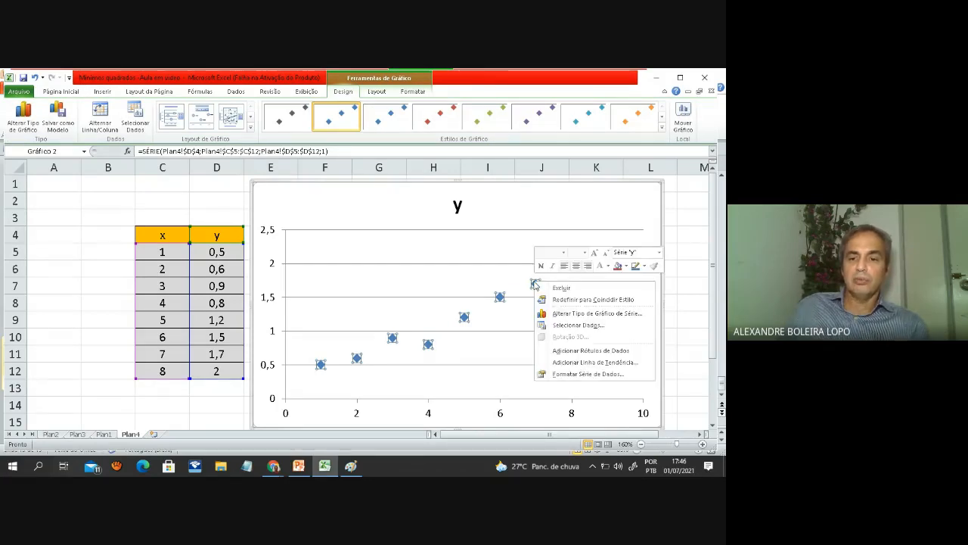
pyautogui.click(598, 362)
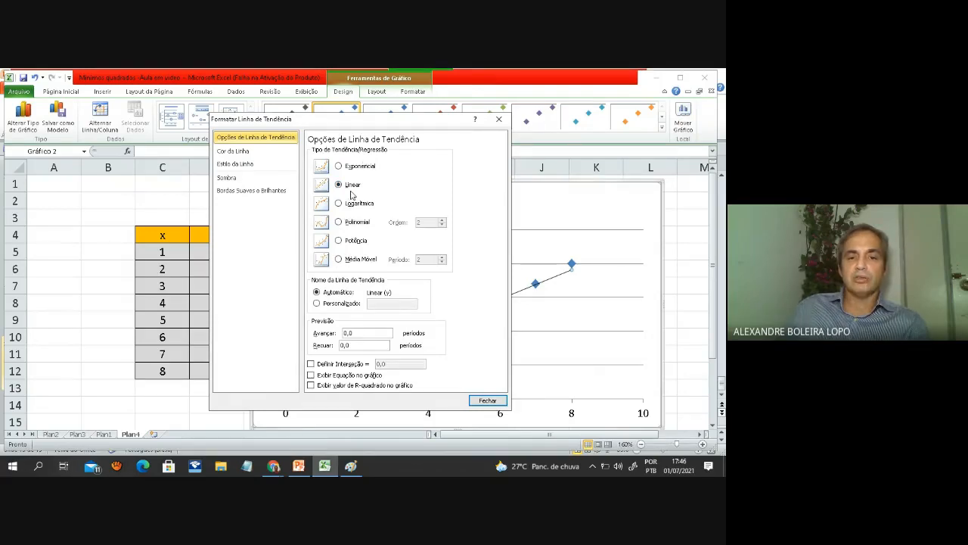
pyautogui.click(322, 377)
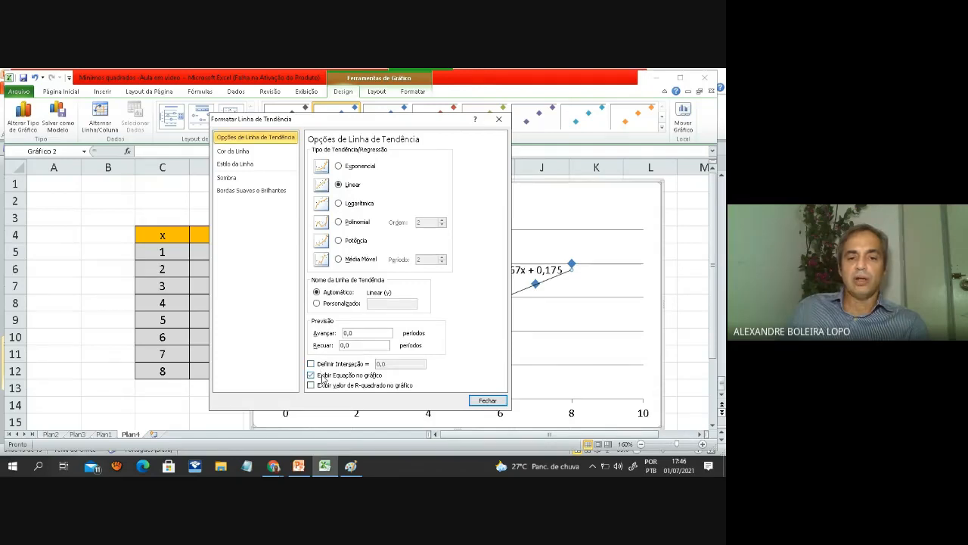
pyautogui.click(332, 386)
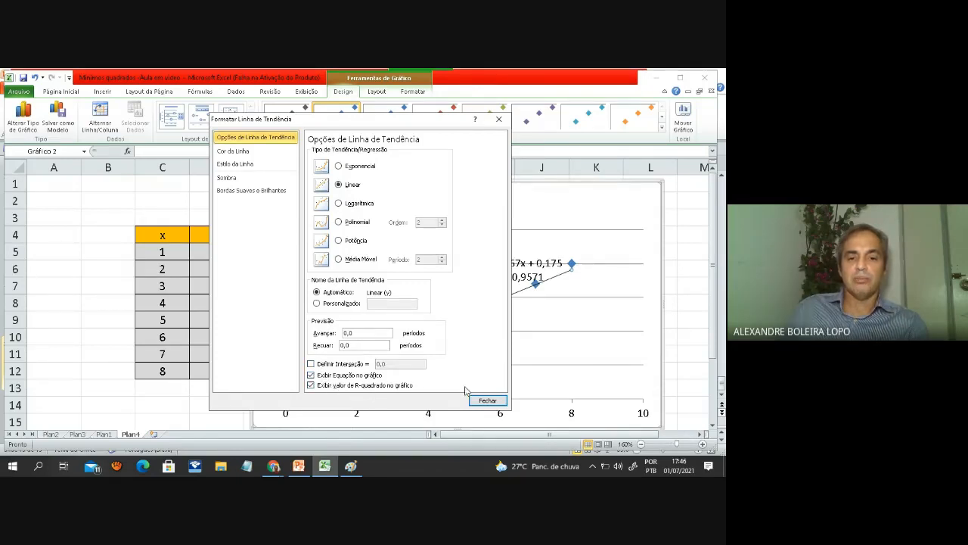
pyautogui.click(487, 400)
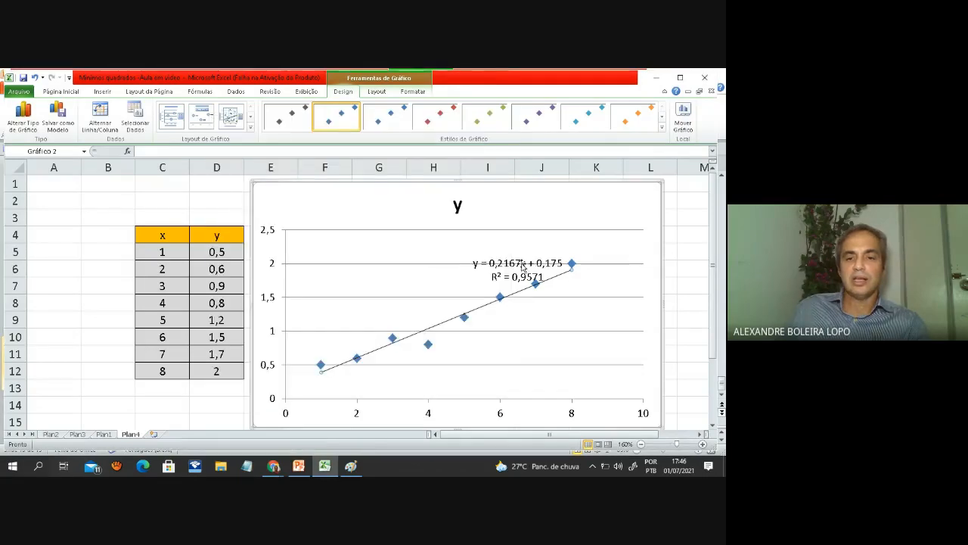
# Step: Delete the chart title and move the trendline equation label to the empty area above the line, around x = 2 to 5
pyautogui.moveTo(522, 266); pyautogui.dragTo(562, 199)
pyautogui.click(458, 207)
pyautogui.write('y')
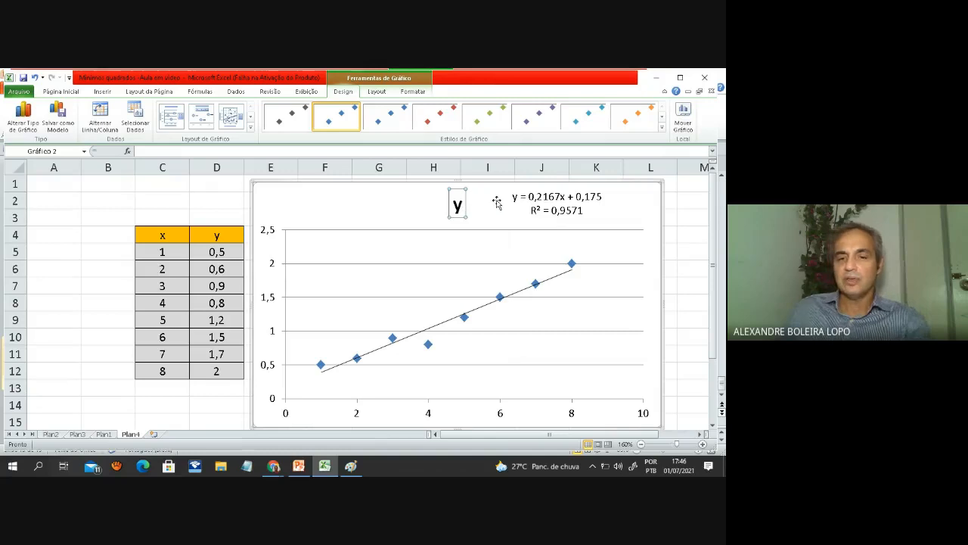
pyautogui.press('Delete')
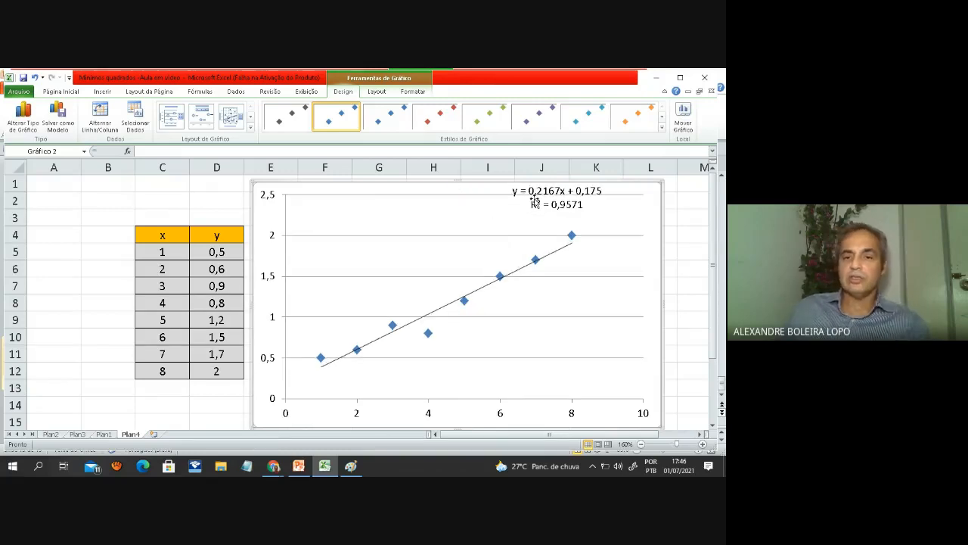
pyautogui.moveTo(536, 199); pyautogui.dragTo(368, 203)
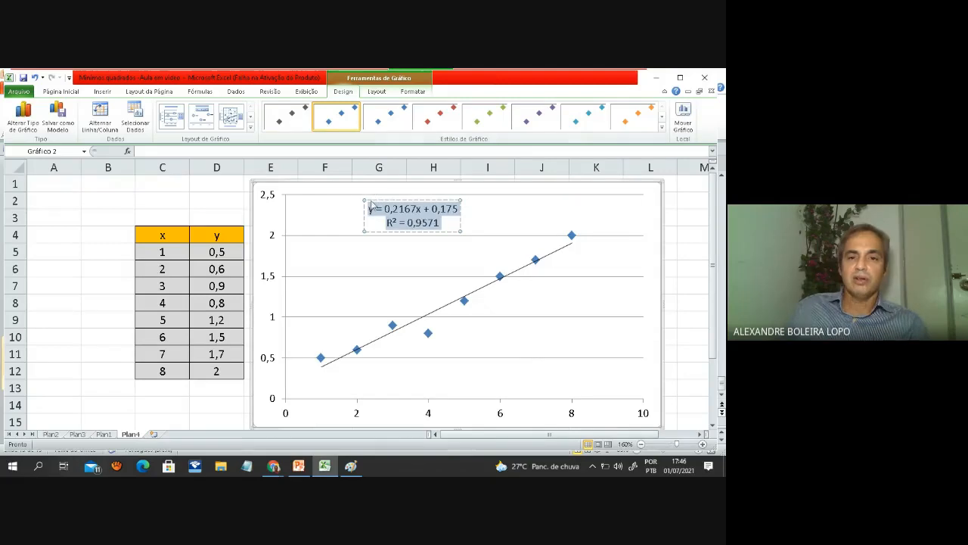
# Step: Set the font size of the trendline equation and R-squared label to 20
pyautogui.rightClick(384, 223)
pyautogui.click(415, 266)
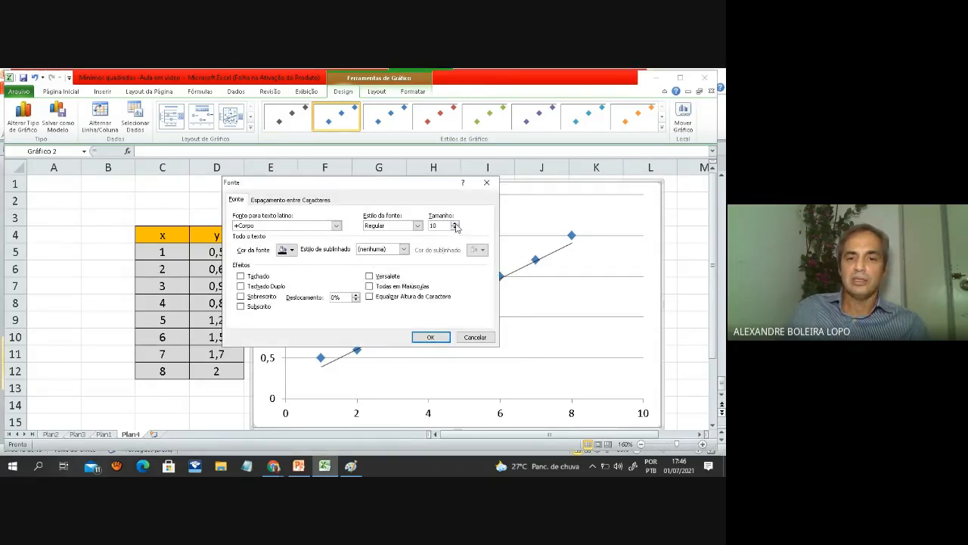
pyautogui.click(455, 223)
pyautogui.click(455, 223)
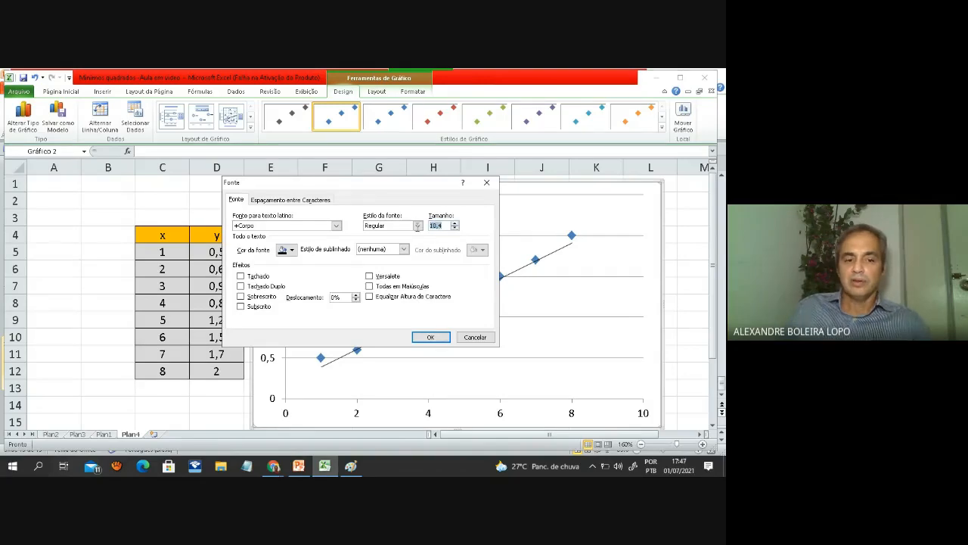
pyautogui.write('20')
pyautogui.click(430, 336)
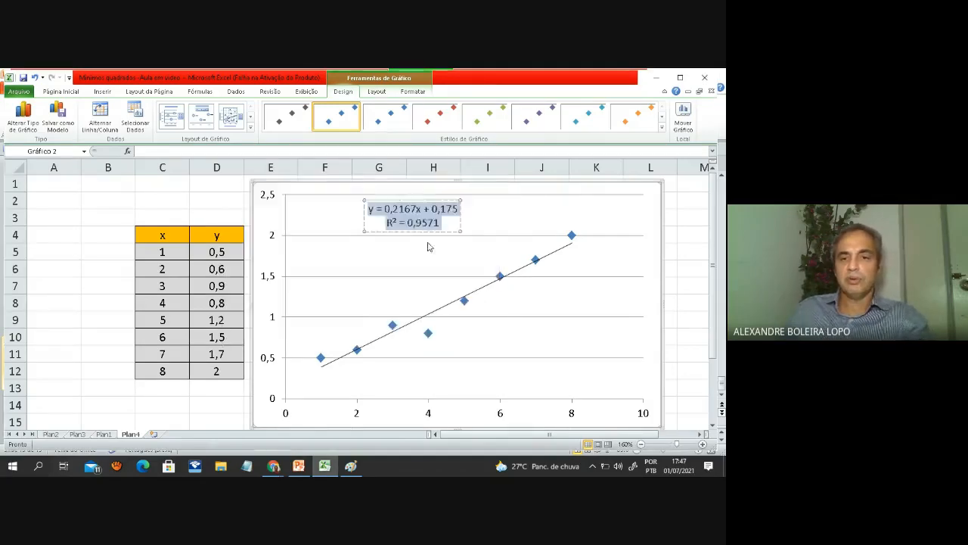
pyautogui.click(559, 274)
pyautogui.click(432, 240)
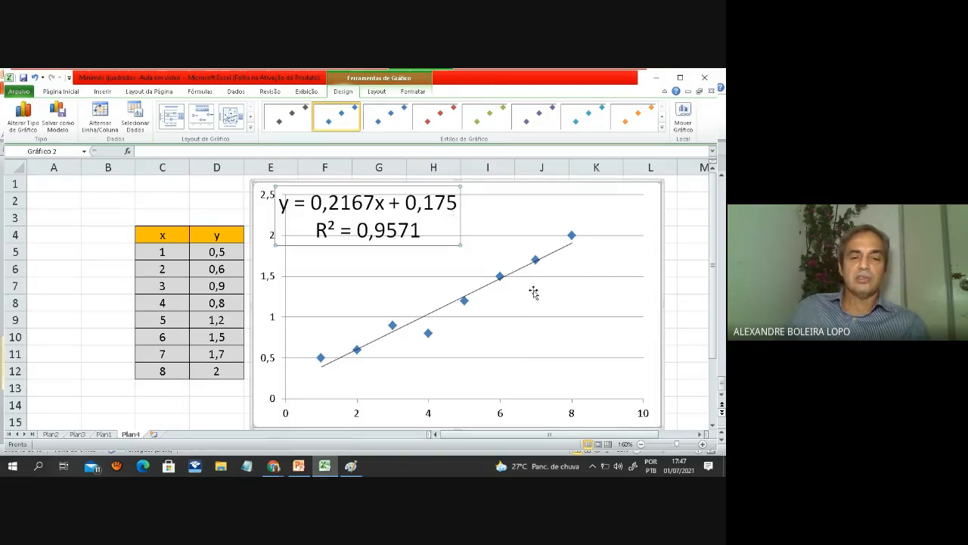
pyautogui.click(552, 305)
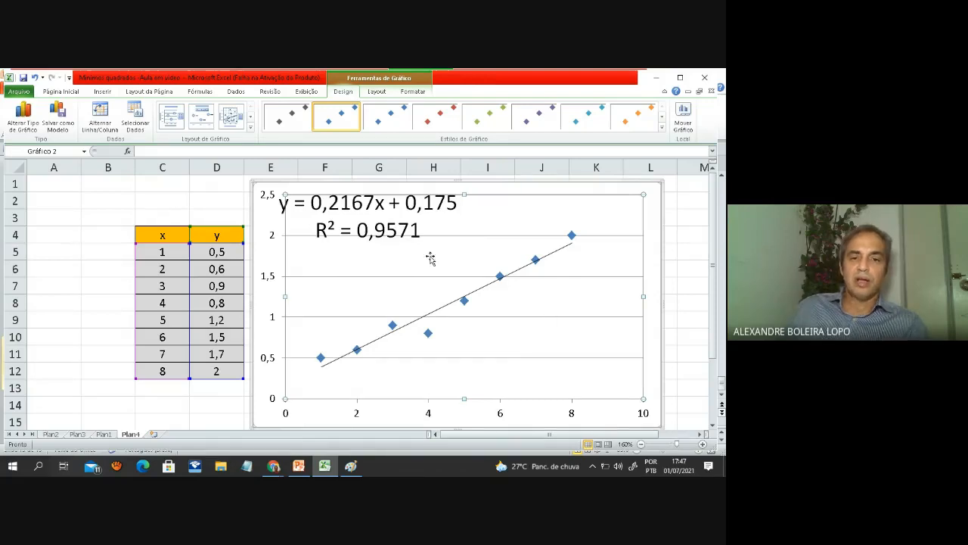
pyautogui.click(376, 225)
pyautogui.rightClick(375, 225)
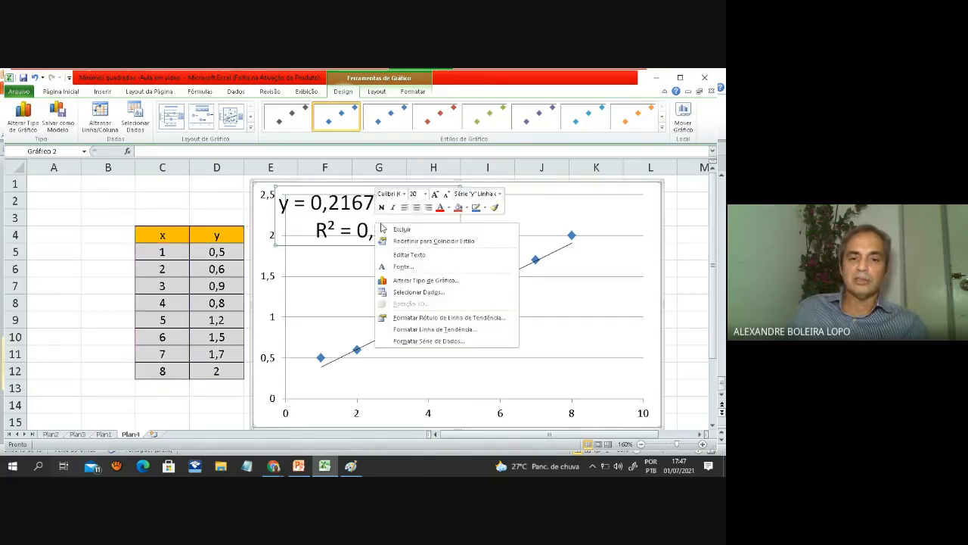
pyautogui.click(565, 323)
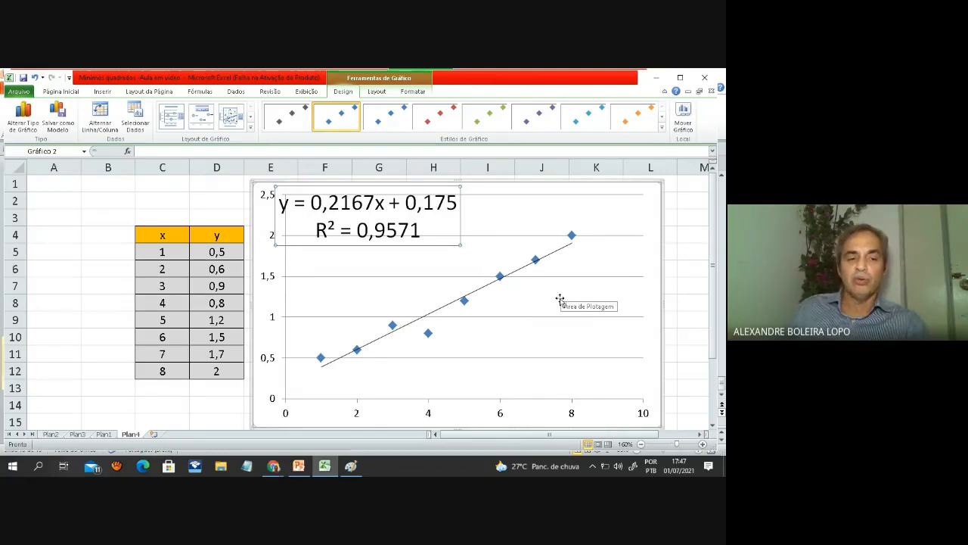
# Step: Go to the Plan1 sheet and examine the table of sums against the summation equations and the numeric system for a1 and a2
pyautogui.click(104, 434)
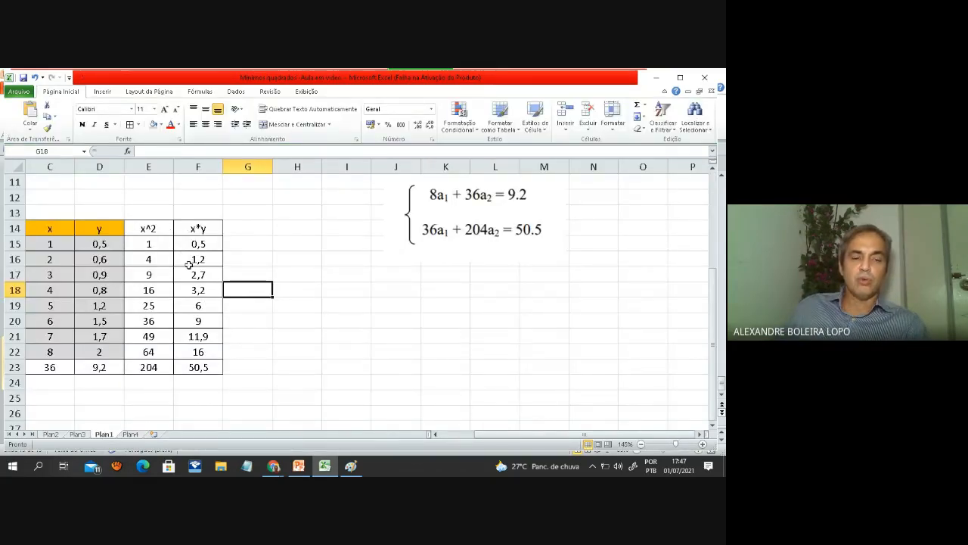
pyautogui.scroll(1, 208, 266)
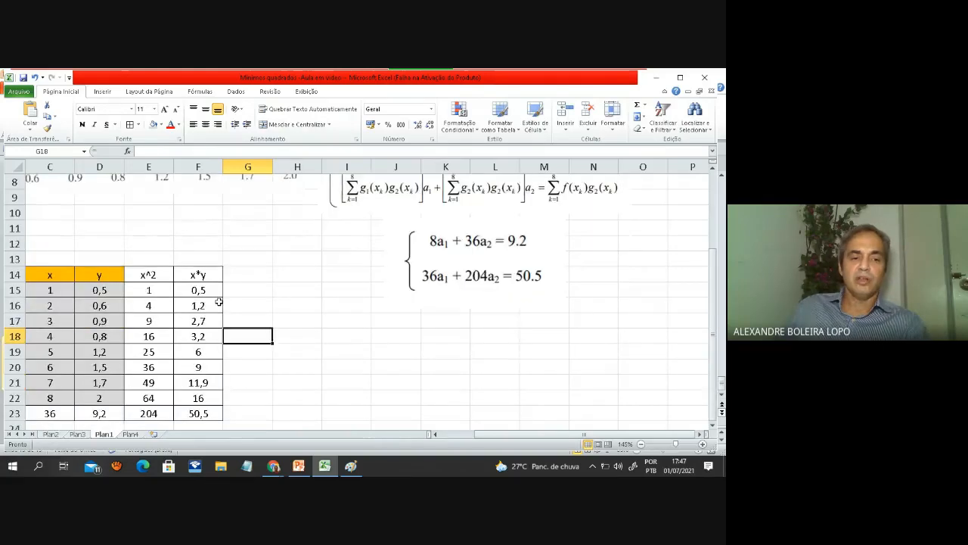
pyautogui.scroll(-1, 219, 302)
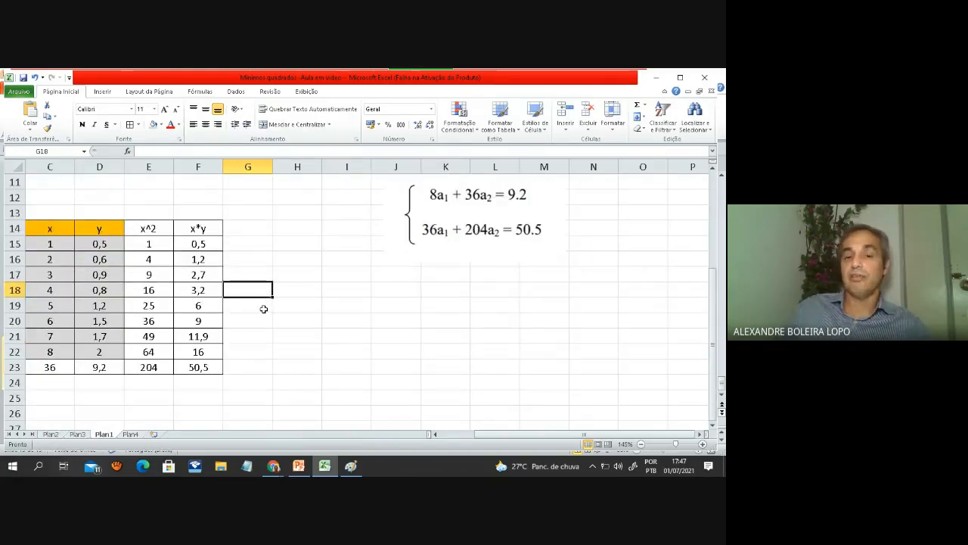
pyautogui.scroll(1, 263, 309)
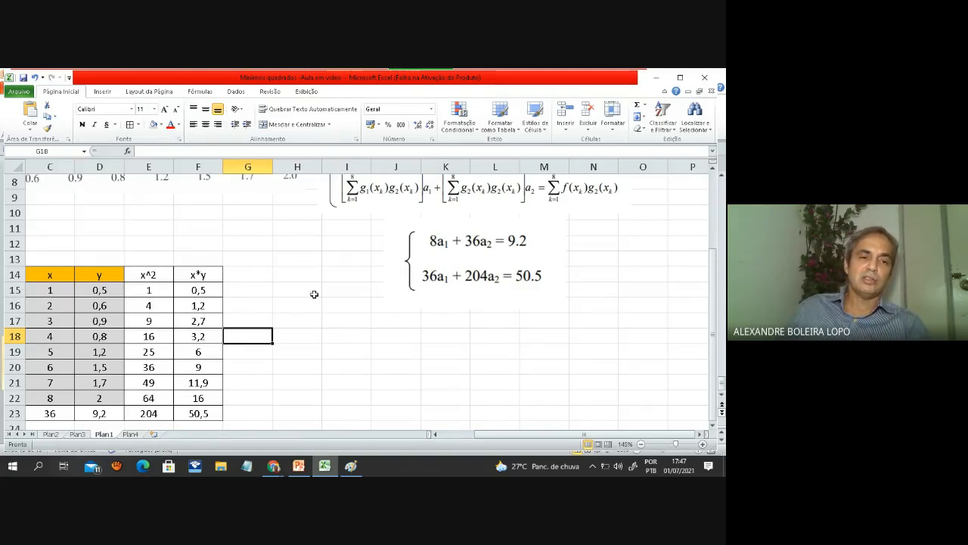
pyautogui.scroll(2, 316, 294)
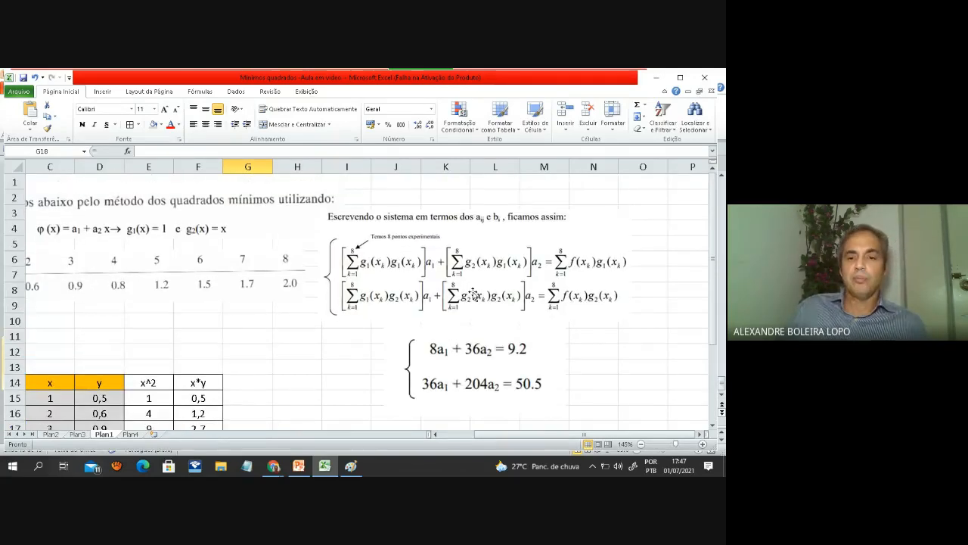
pyautogui.keyDown('ctrl'); pyautogui.scroll(2, 507, 298); pyautogui.keyUp('ctrl')
pyautogui.moveTo(487, 435); pyautogui.dragTo(603, 405)
pyautogui.keyDown('ctrl'); pyautogui.scroll(1, 641, 350); pyautogui.keyUp('ctrl')
pyautogui.keyDown('ctrl'); pyautogui.scroll(-1, 641, 350); pyautogui.keyUp('ctrl')
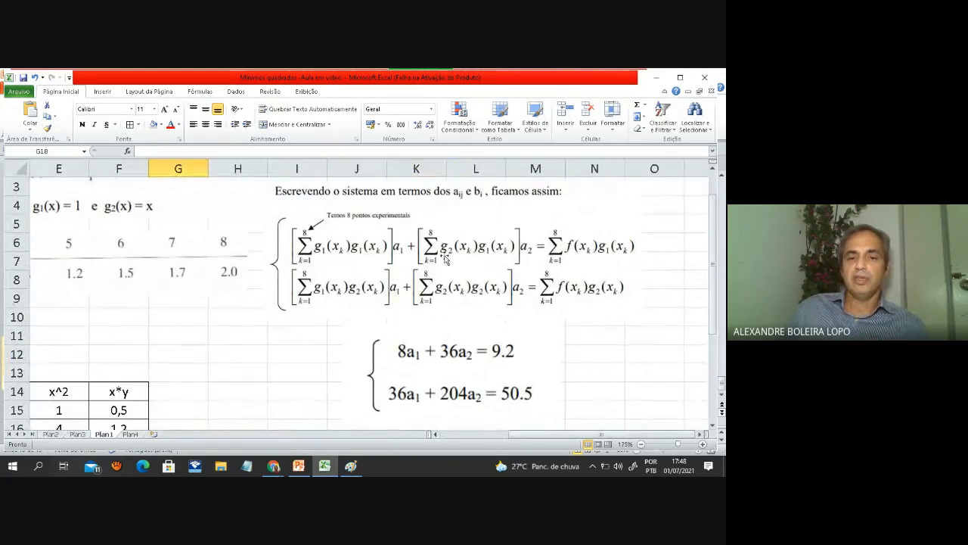